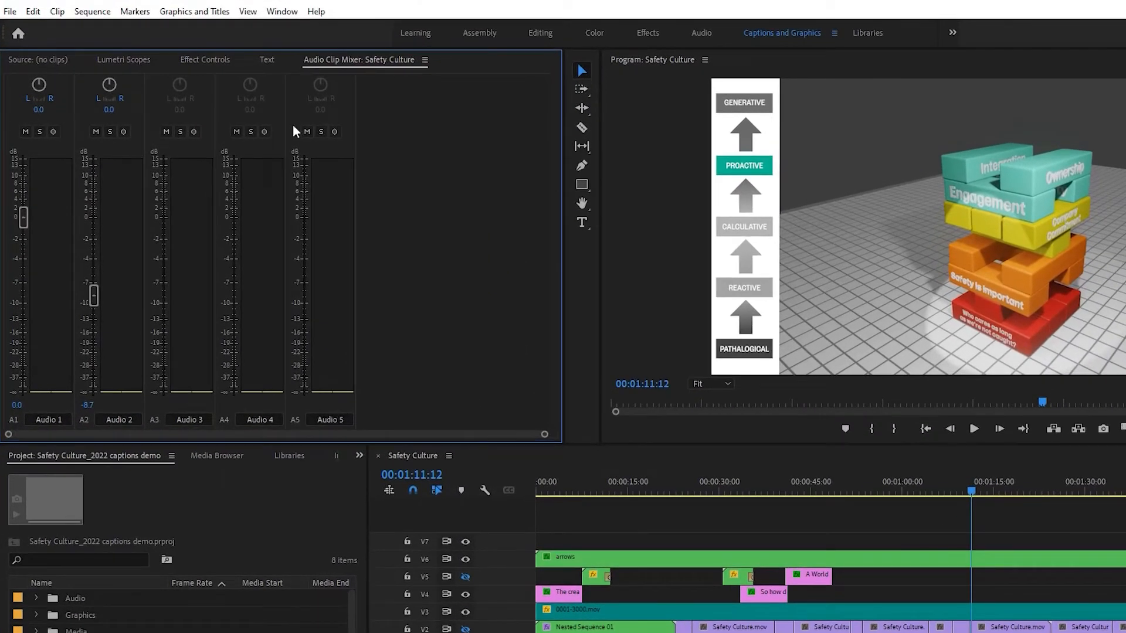
Open the Text panel for working on the sequence's captions.
left_click(271, 61)
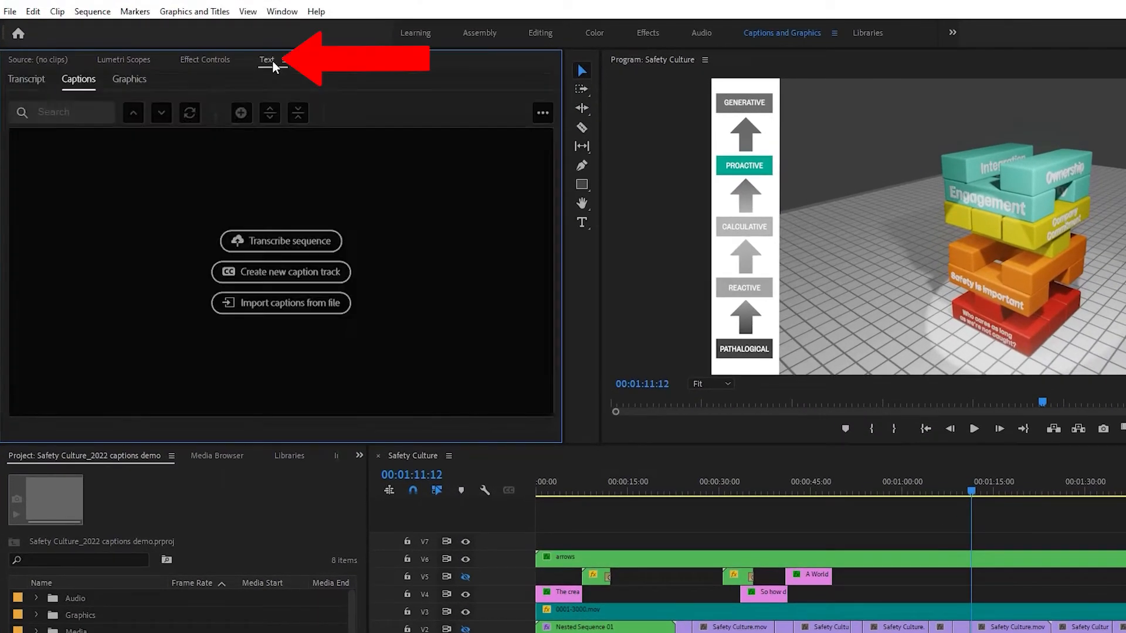
left_click(282, 12)
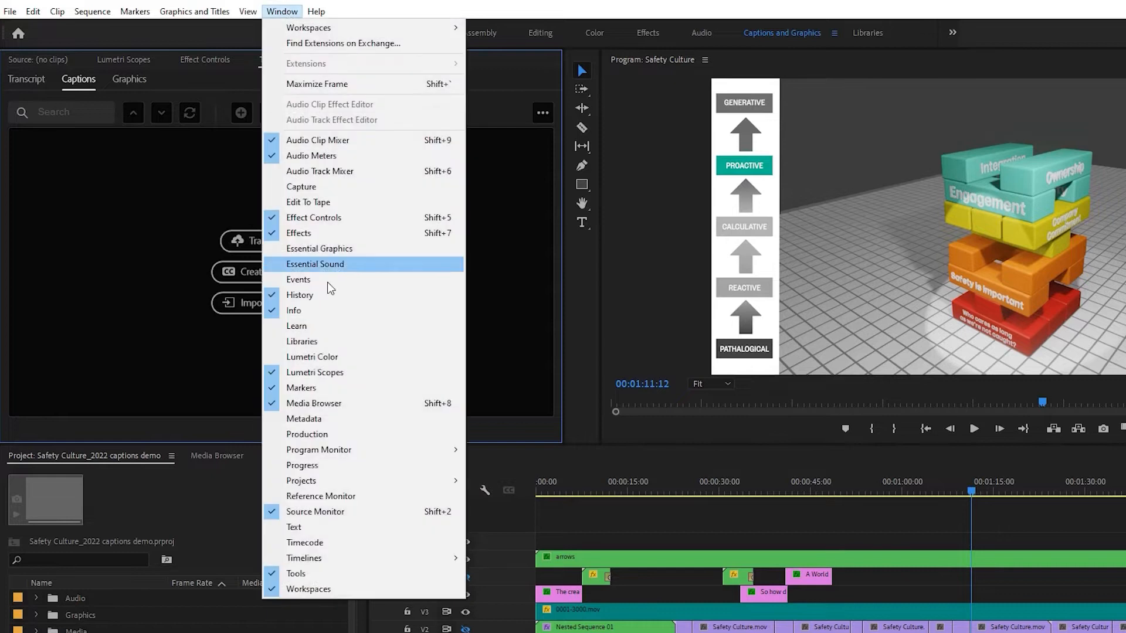
left_click(350, 528)
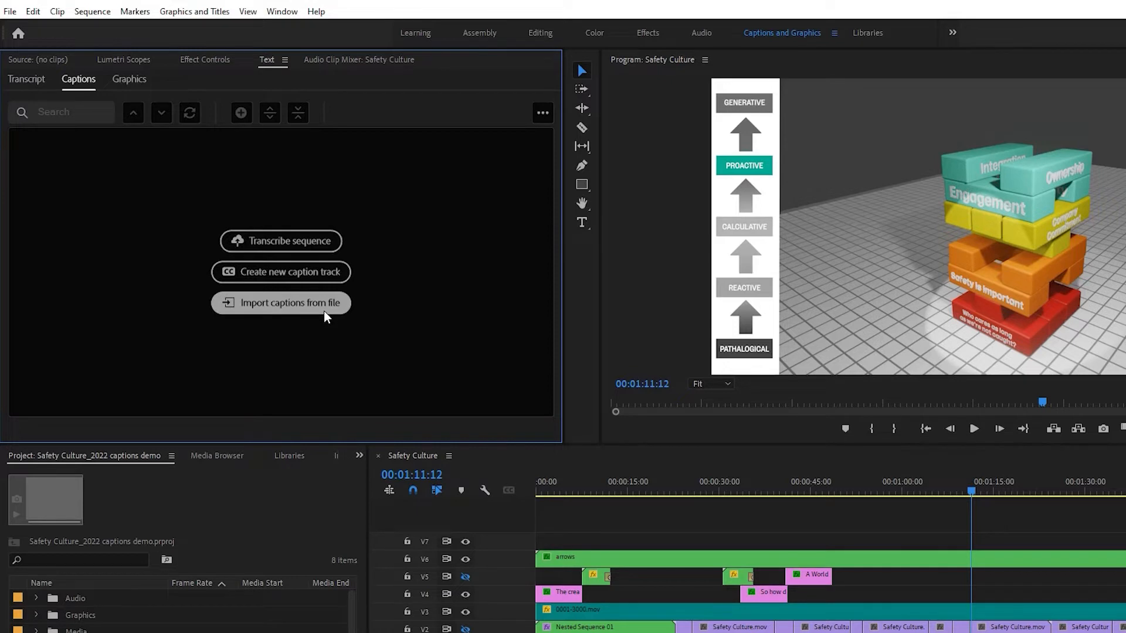
Set up a new transcript of the Safety Culture sequence with Audio 1 as the track to analyse.
left_click(300, 245)
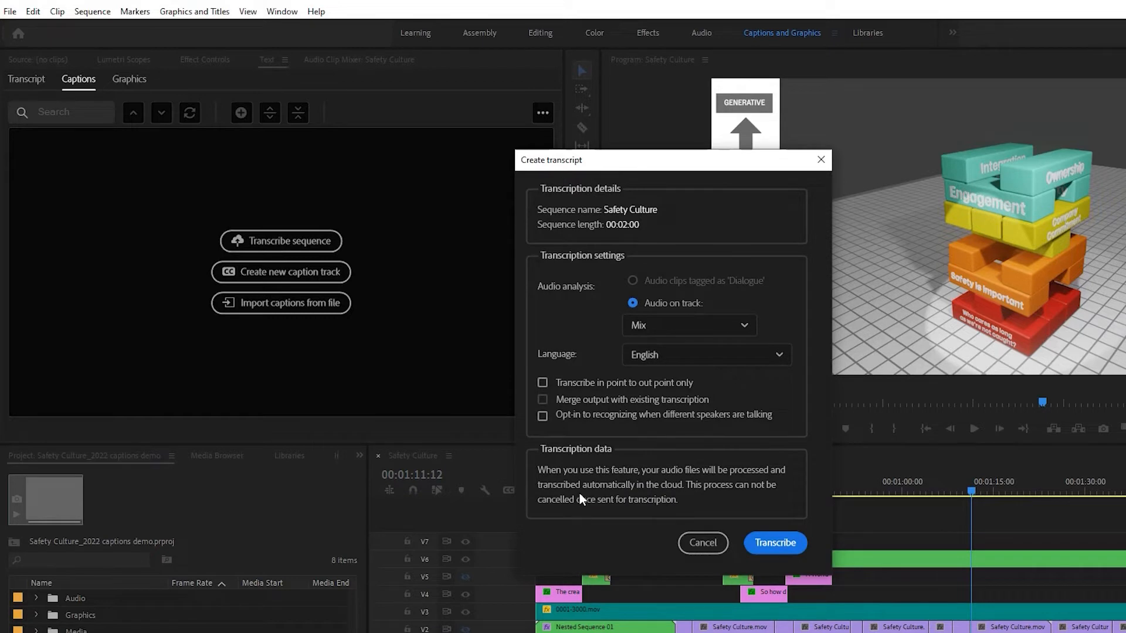
left_click(672, 324)
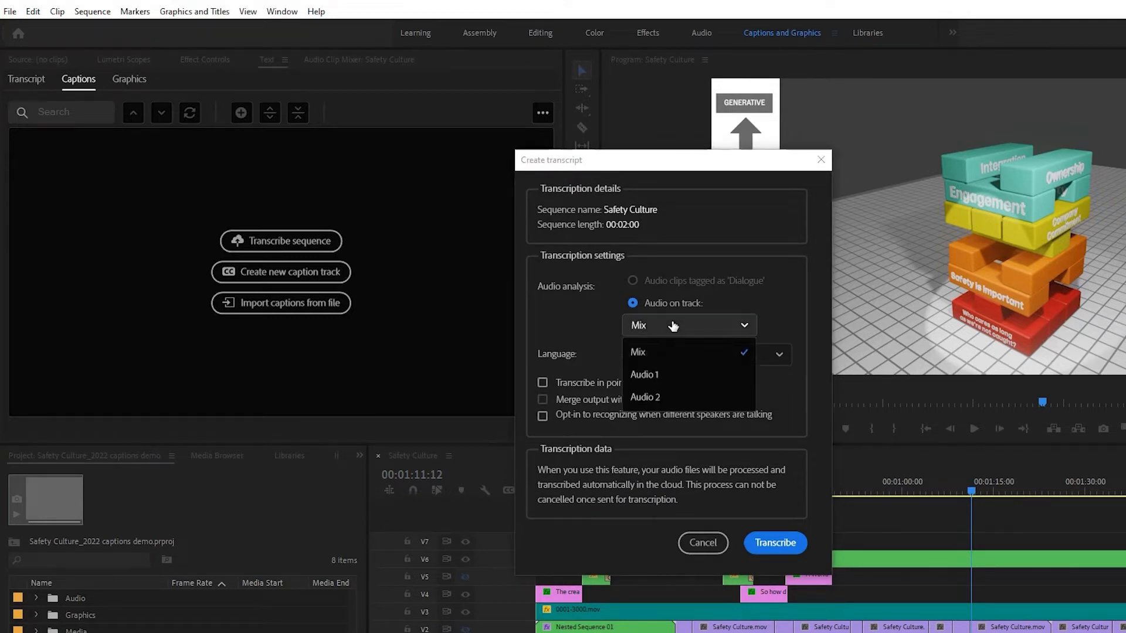
left_click(661, 375)
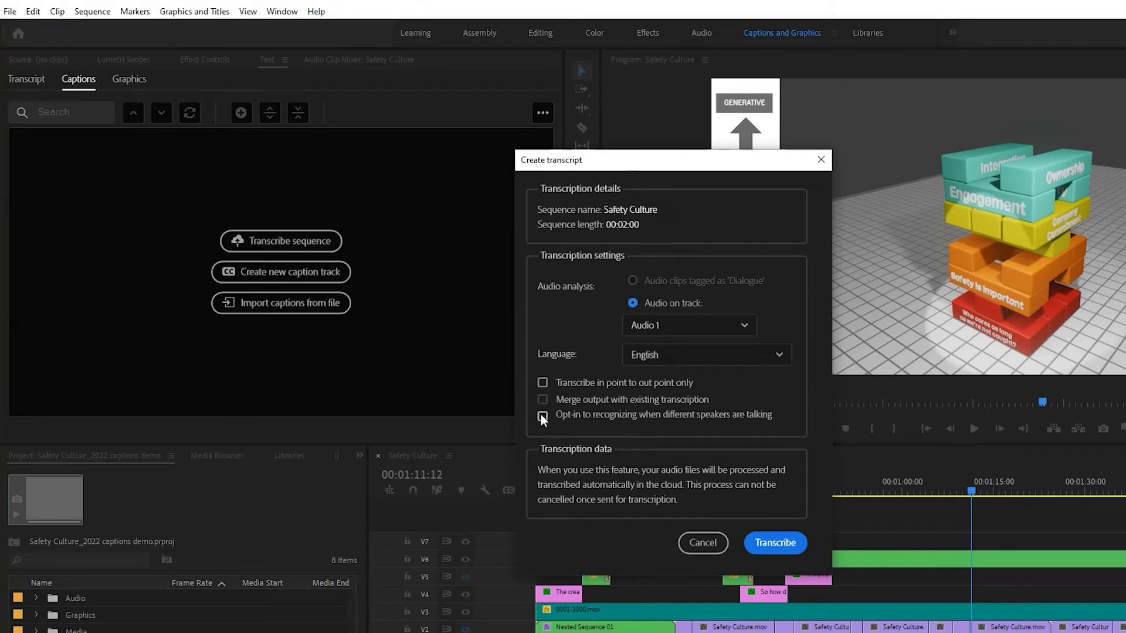
left_click(543, 383)
left_click(543, 417)
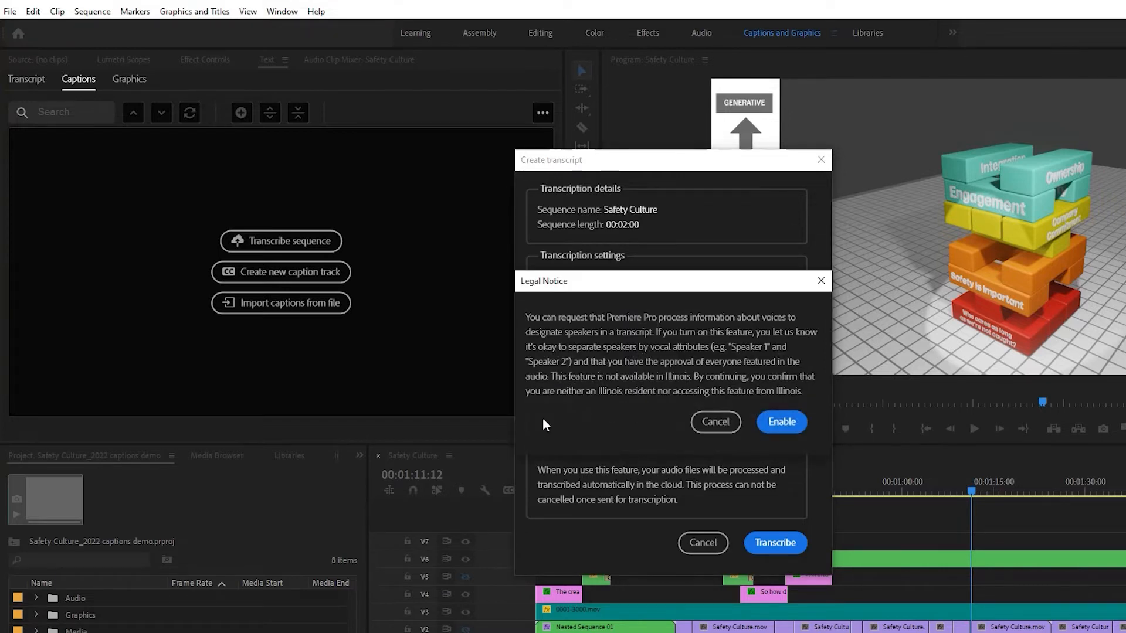
left_click(717, 427)
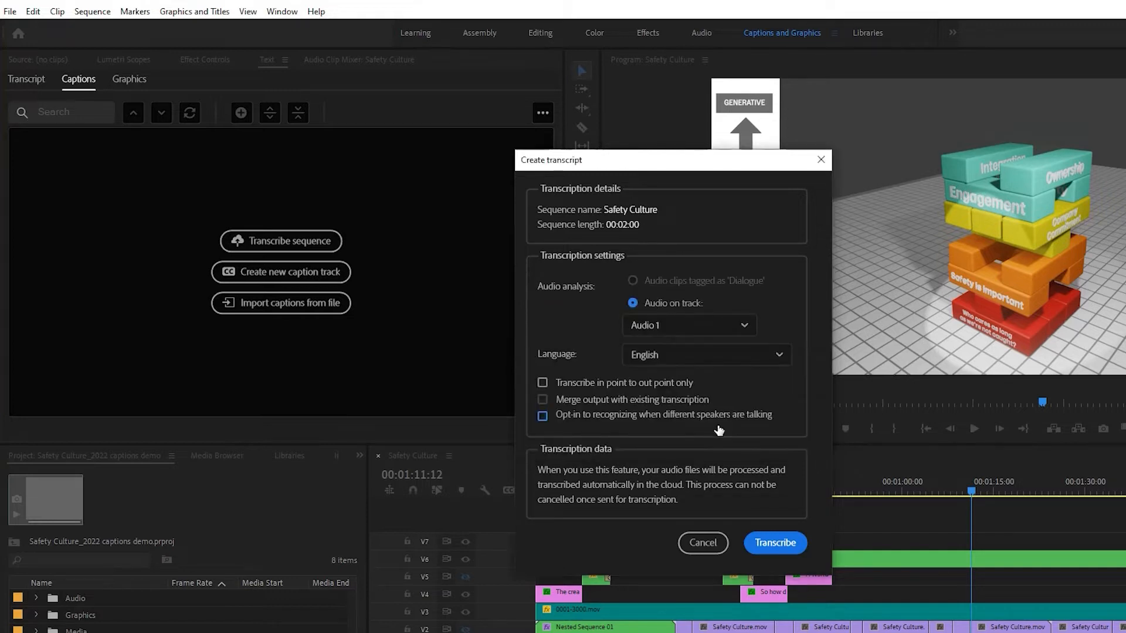
Run the transcription and browse the transcript, moving the playhead to words in its closing paragraphs.
left_click(775, 543)
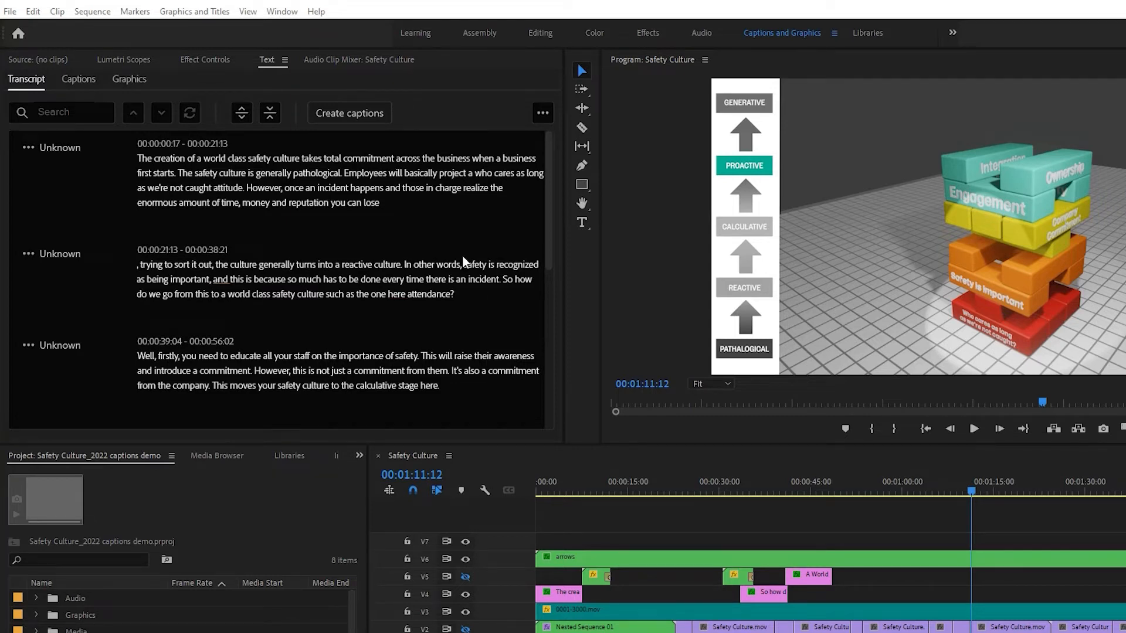
scroll(485, 305, "down", 6)
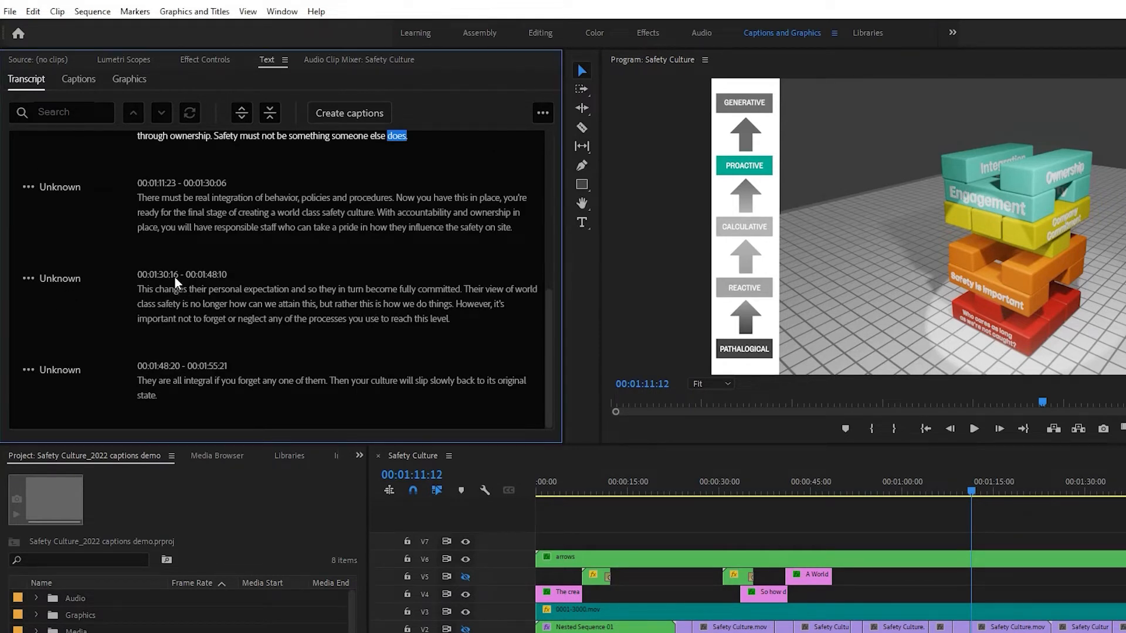
left_click(185, 304)
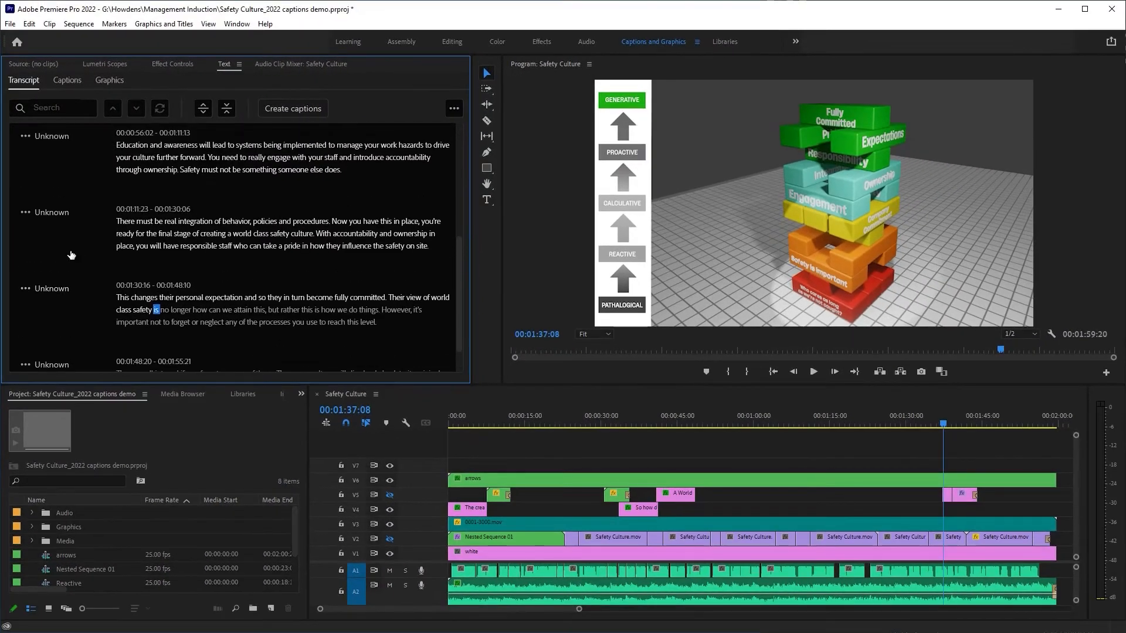
scroll(224, 304, "down", 1)
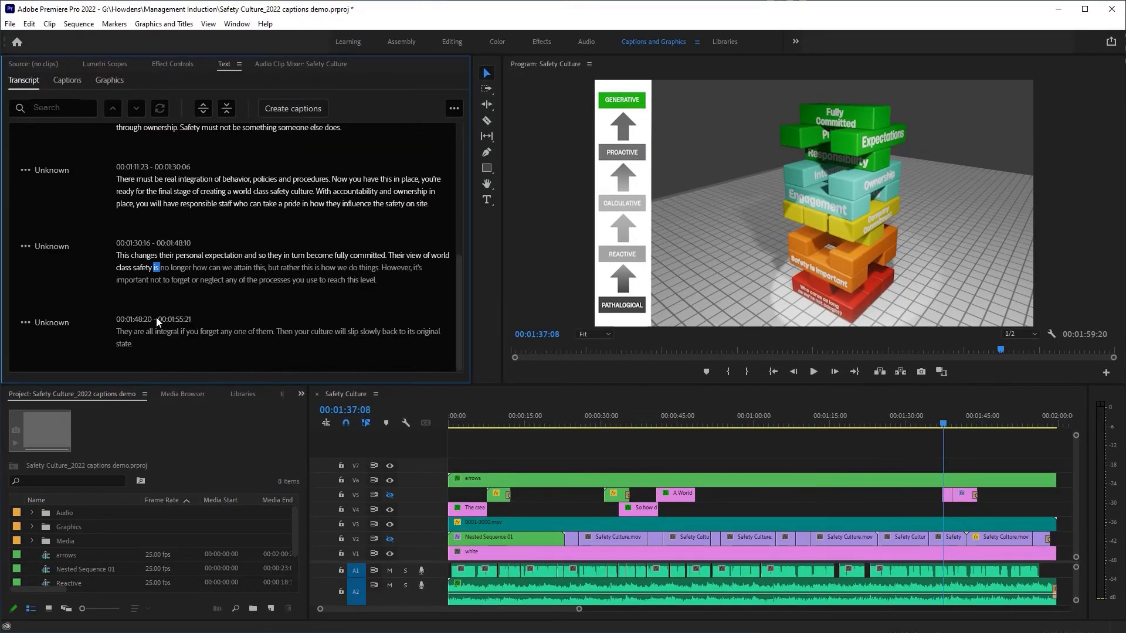
left_click(61, 326)
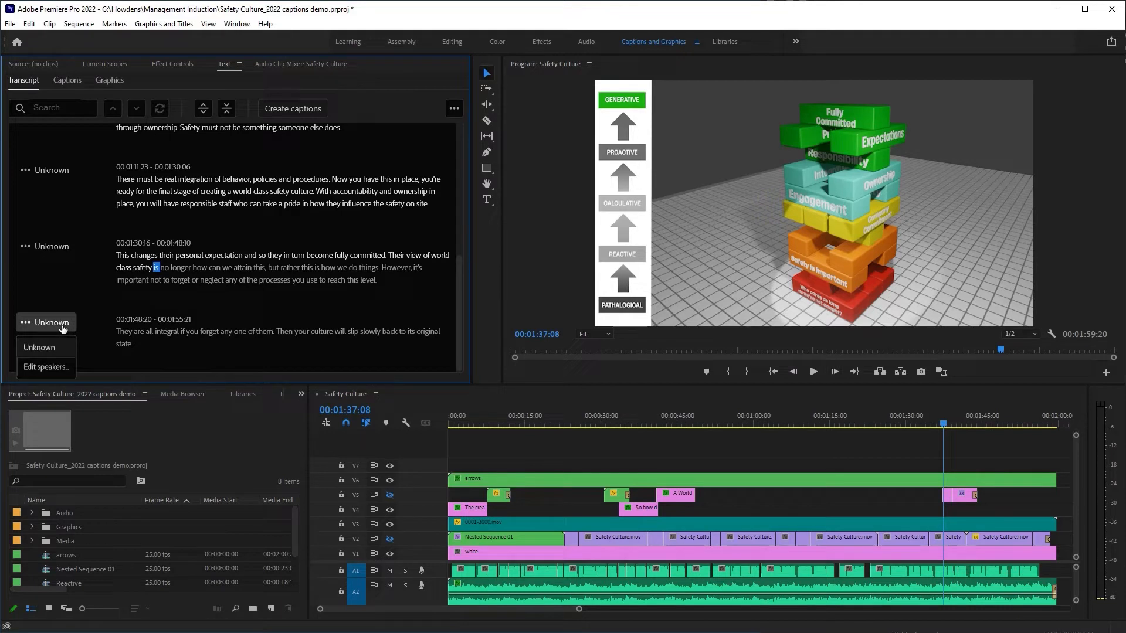
left_click(205, 333)
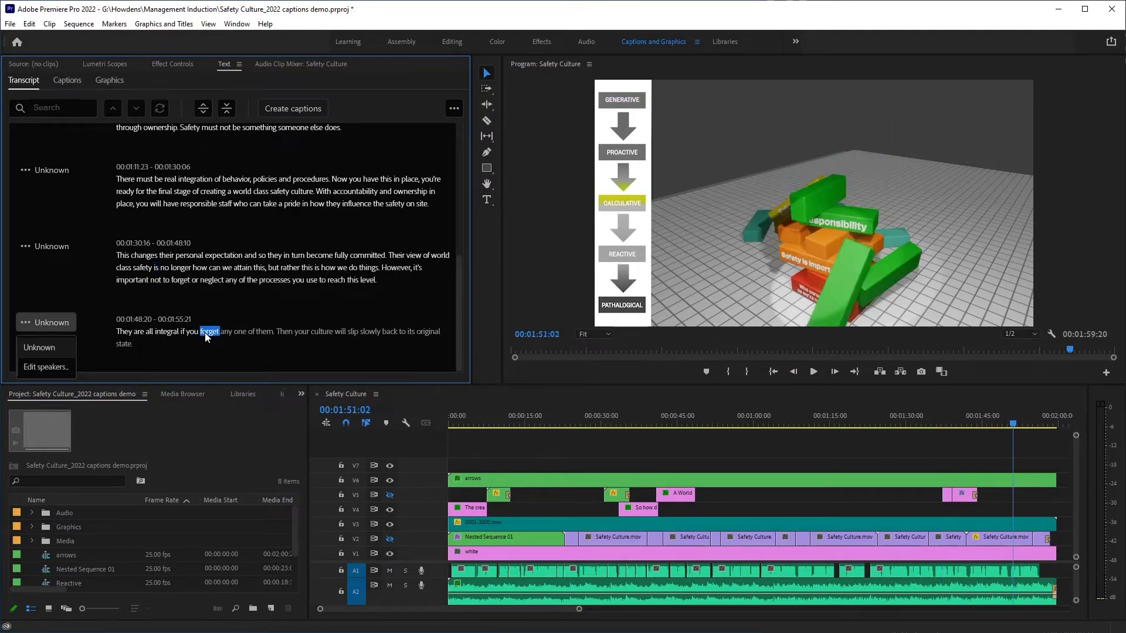
left_click(210, 203)
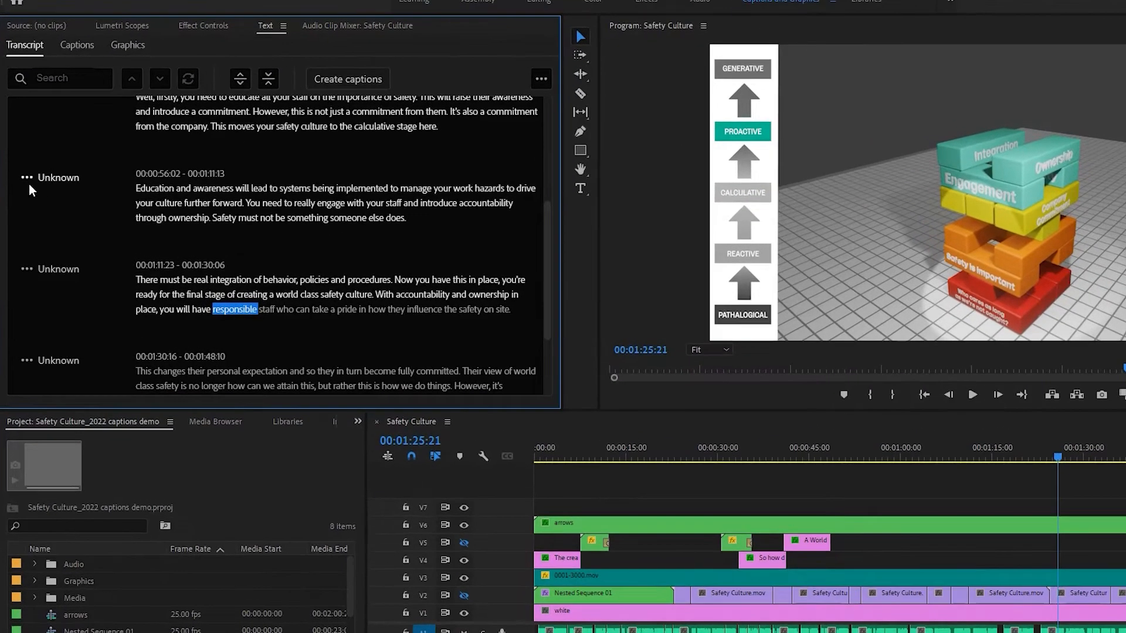
Edit the transcript's Unknown speaker, entering the speaker's first name as the label.
left_click(26, 195)
left_click(51, 231)
left_click(371, 184)
type("Steve")
left_click(410, 277)
Search the transcript for "culture" and replace every occurrence with "yoghurt".
scroll(431, 278, "up", 5)
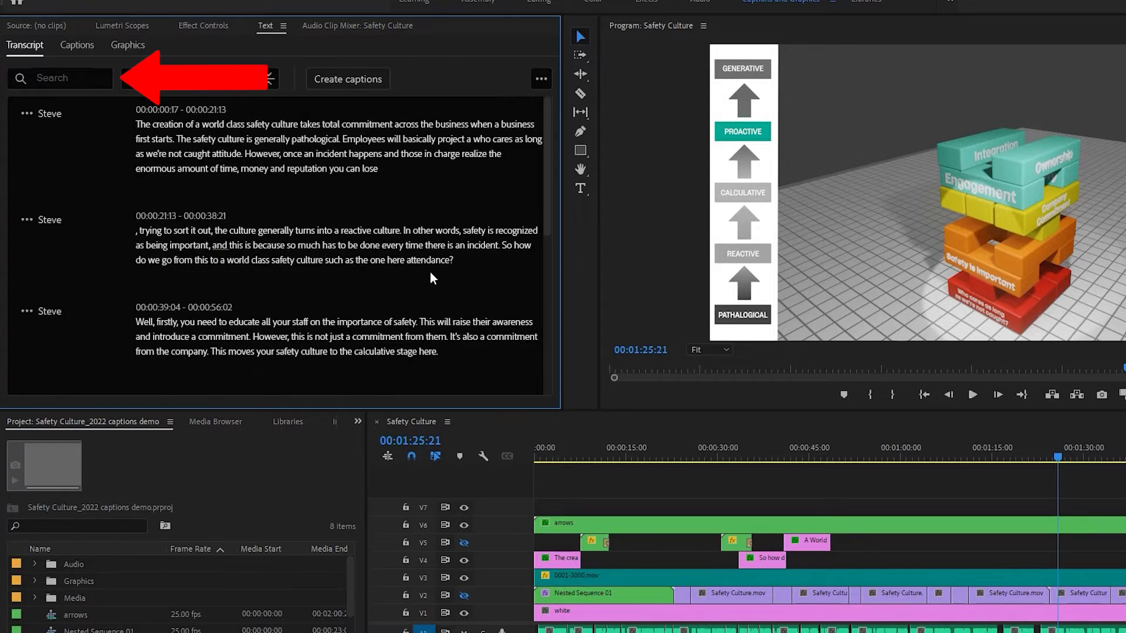
left_click(75, 77)
type("culture")
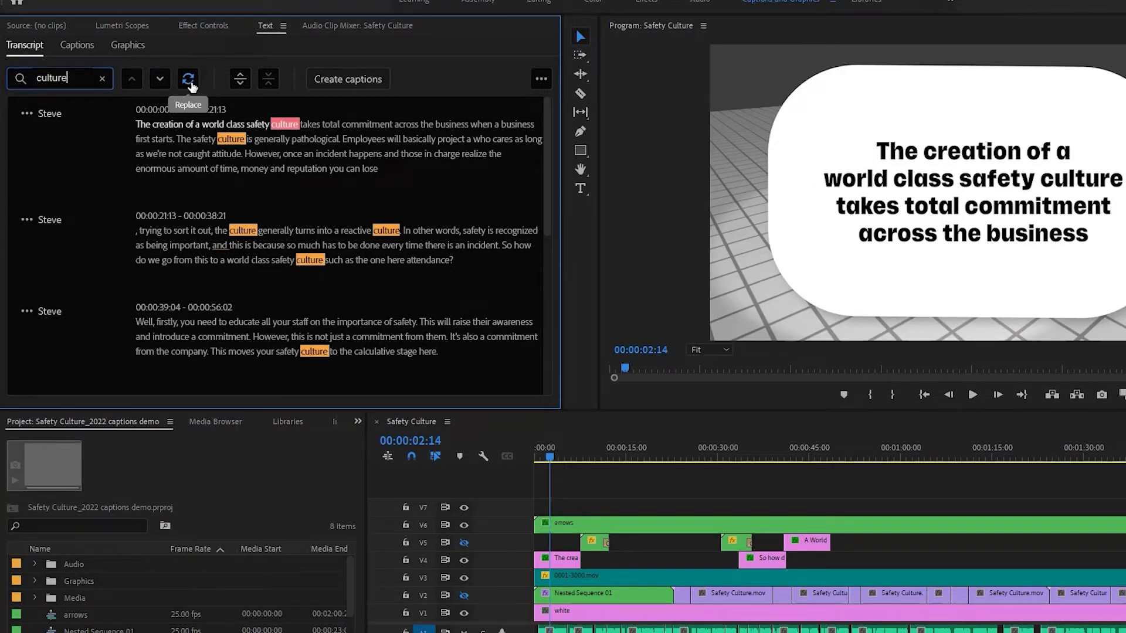
left_click(189, 80)
left_click(119, 106)
type("yoghurt")
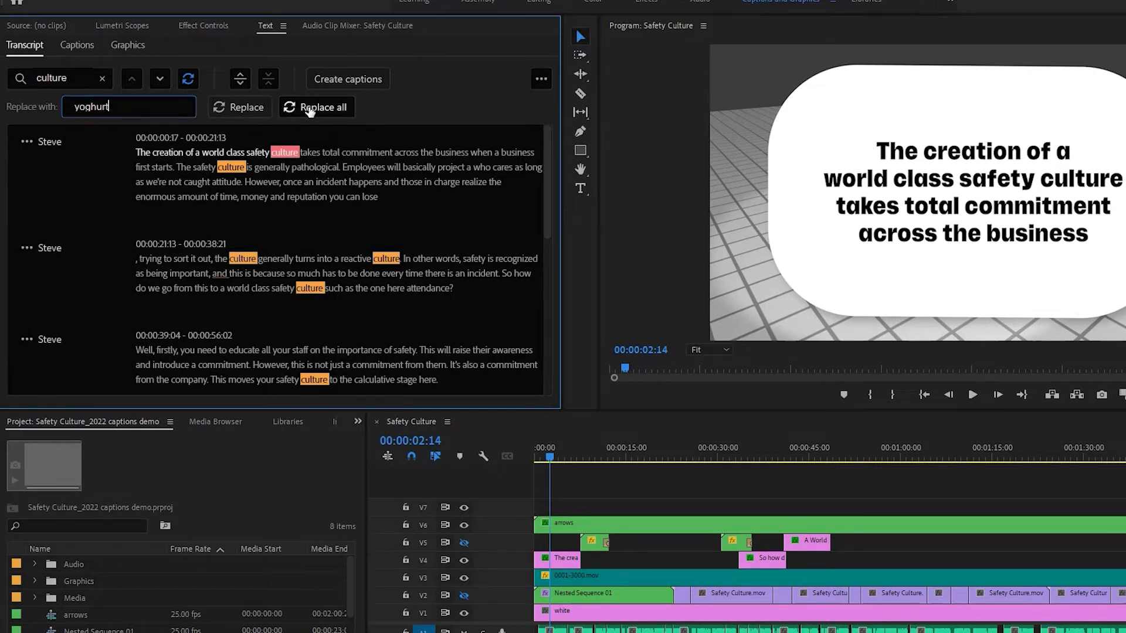
left_click(310, 110)
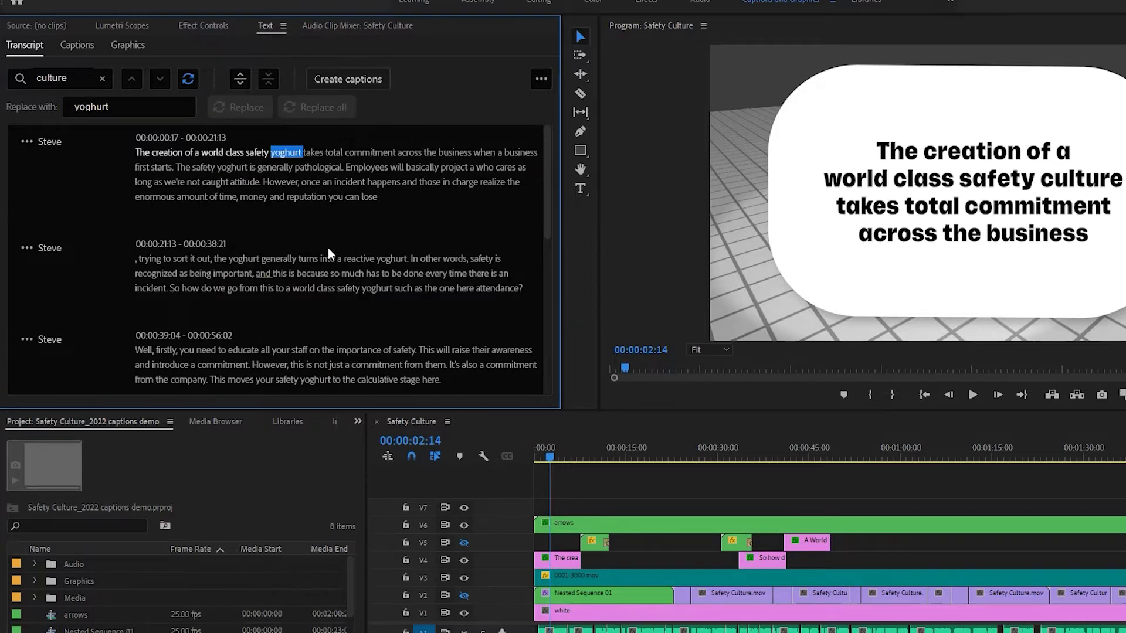
Export the transcript as a CSV file named Transcribing.csv.
scroll(332, 252, "down", 4)
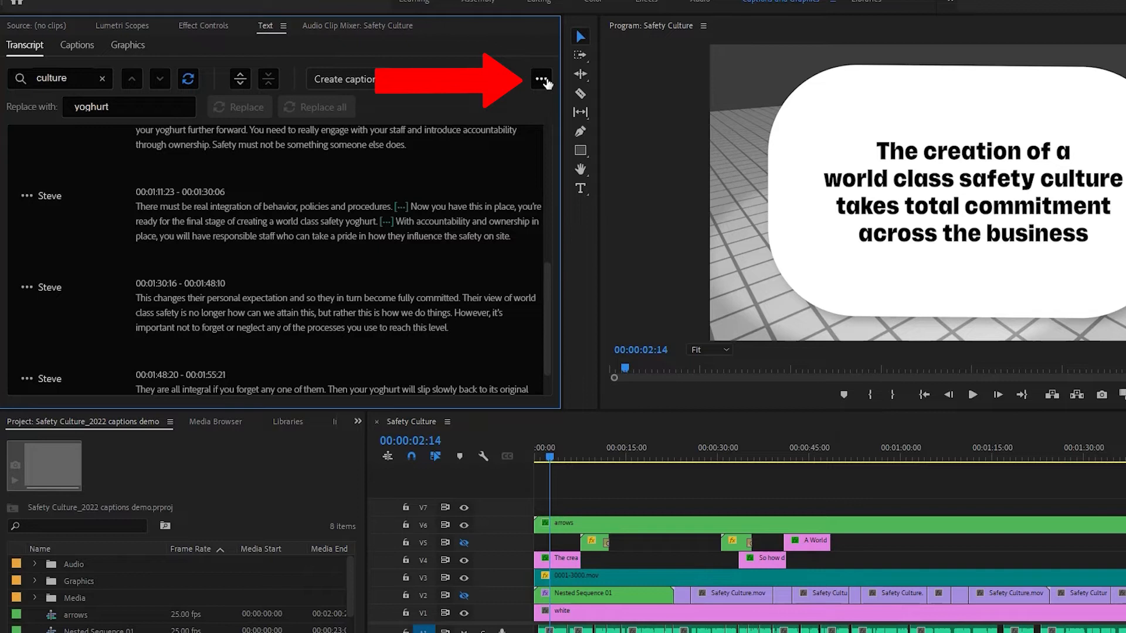
left_click(542, 80)
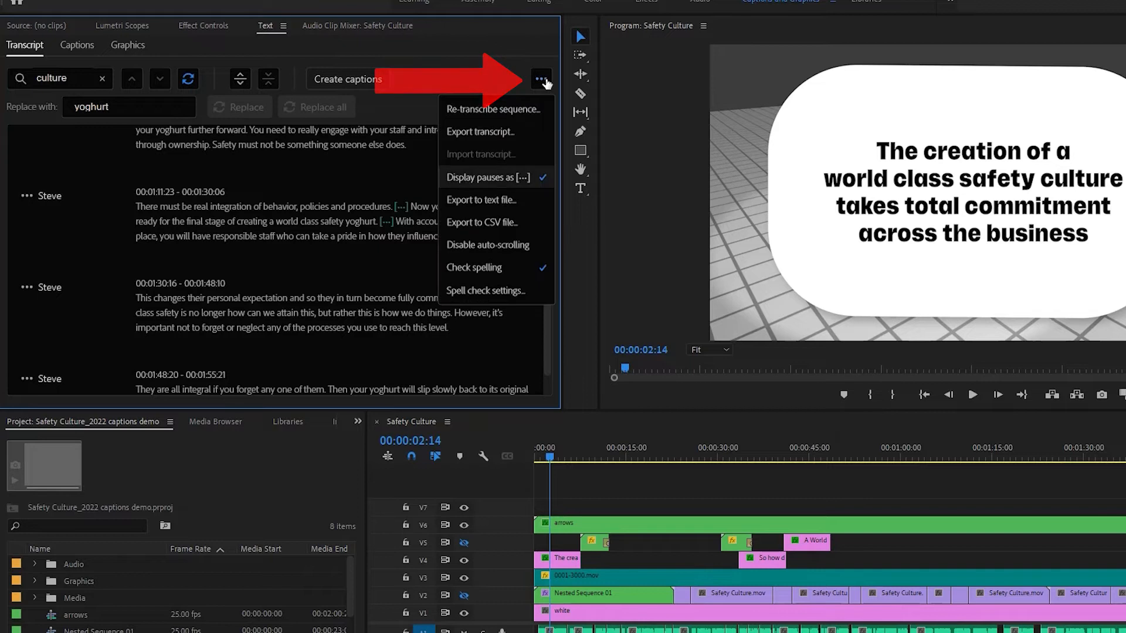
left_click(496, 225)
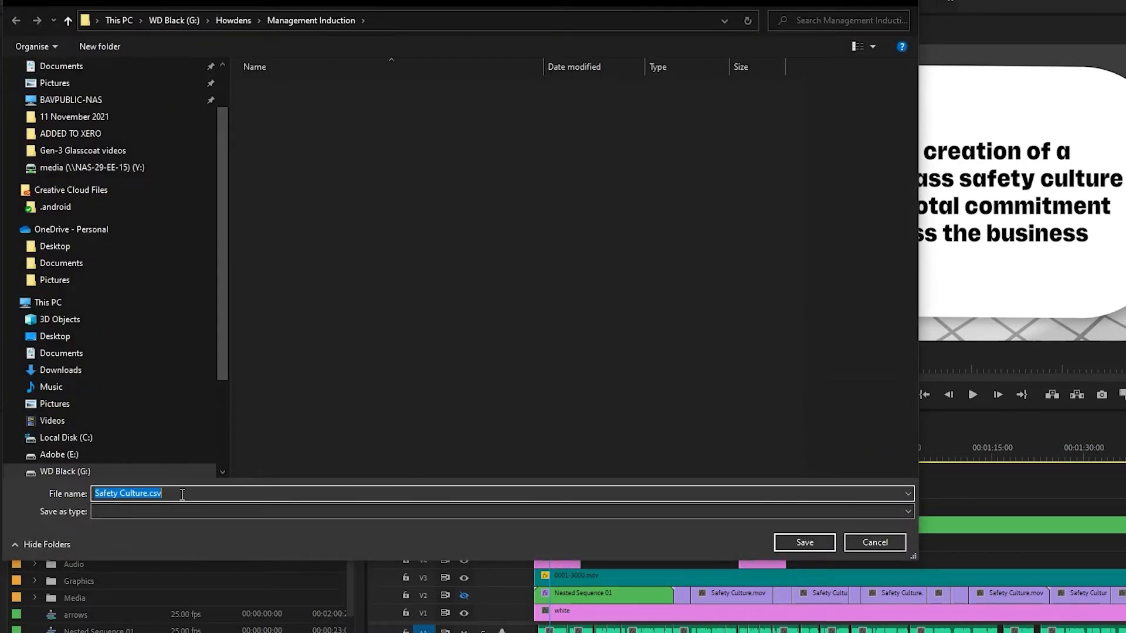
left_click(812, 540)
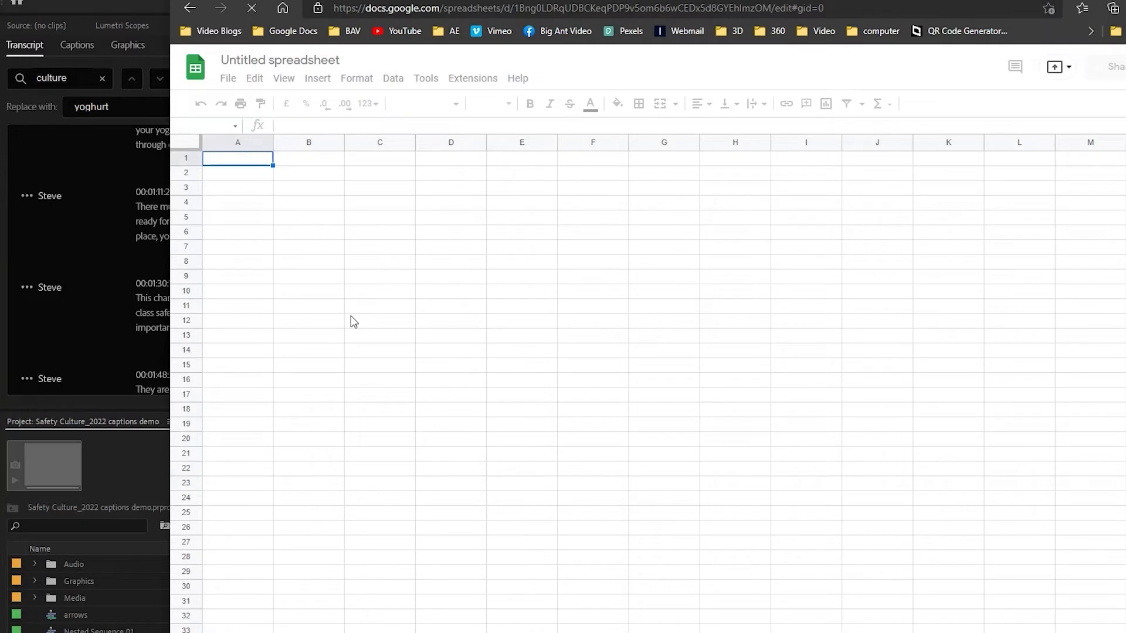
In a blank Google Sheets spreadsheet, upload and import Transcribing.csv, replacing the spreadsheet and detecting the separator automatically.
left_click(227, 78)
left_click(241, 146)
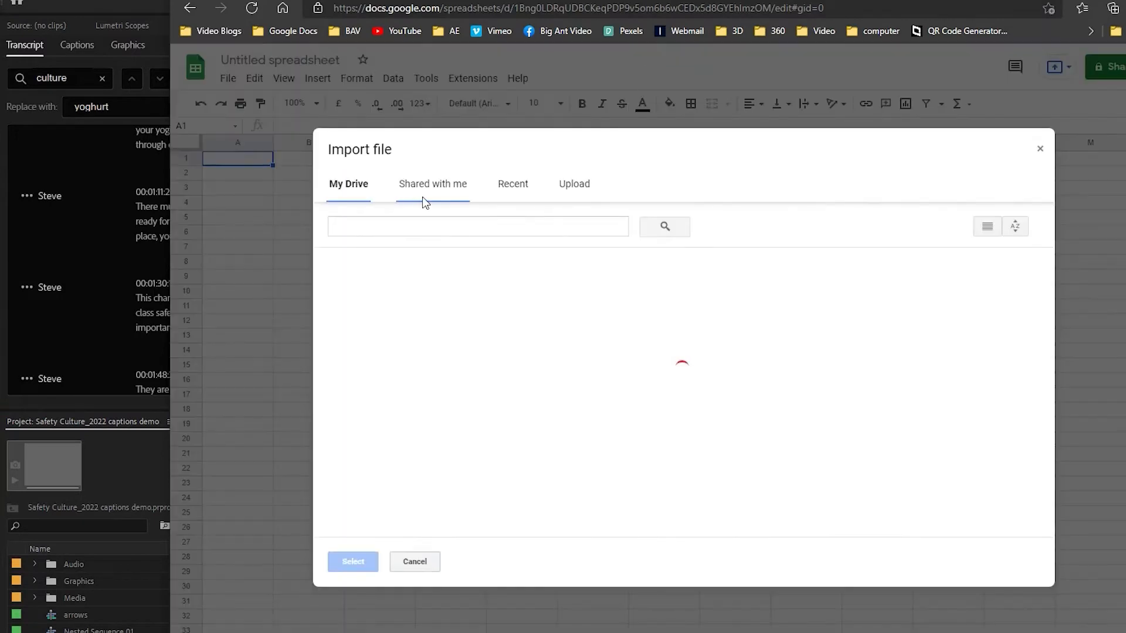
left_click(581, 185)
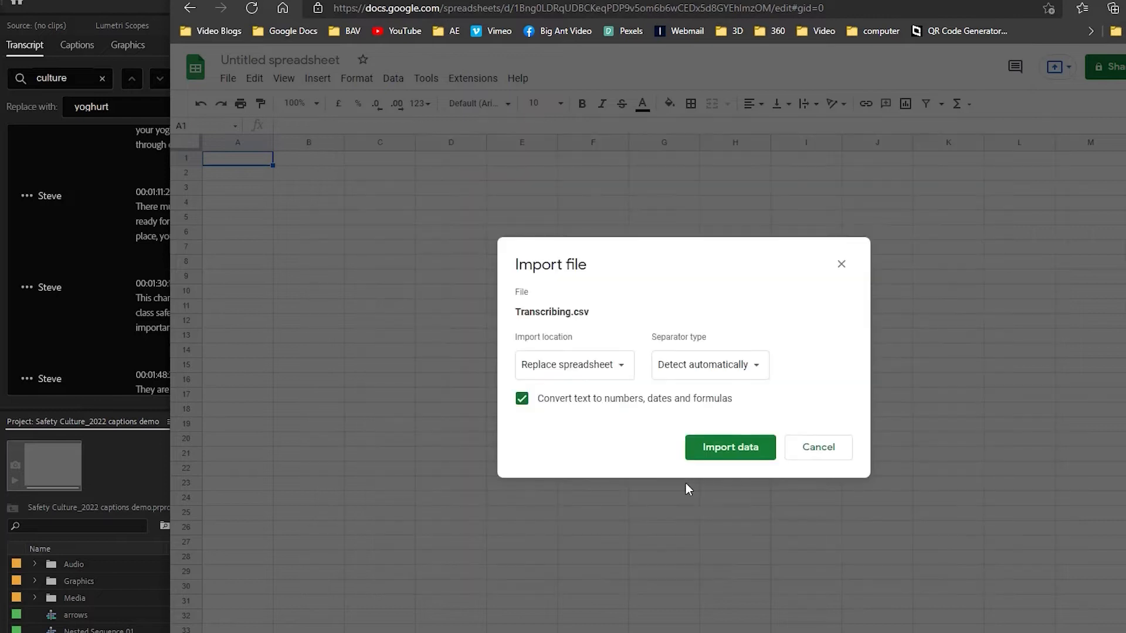
left_click(721, 439)
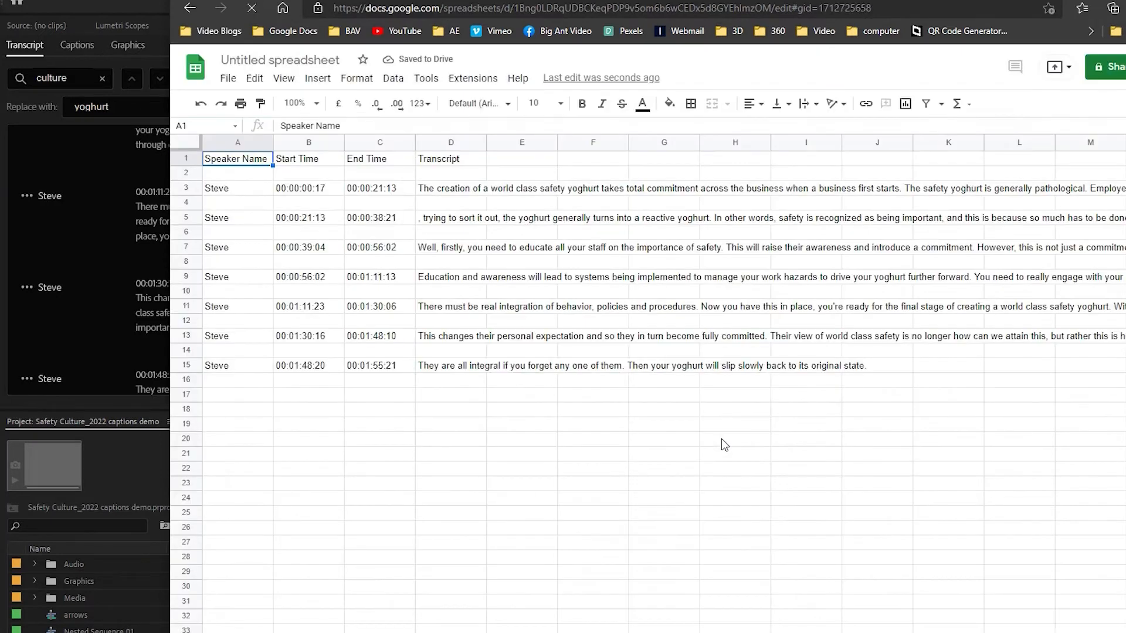
Wrap the text in the Transcript column (D) and widen the column so the paragraphs read easily.
left_click(458, 145)
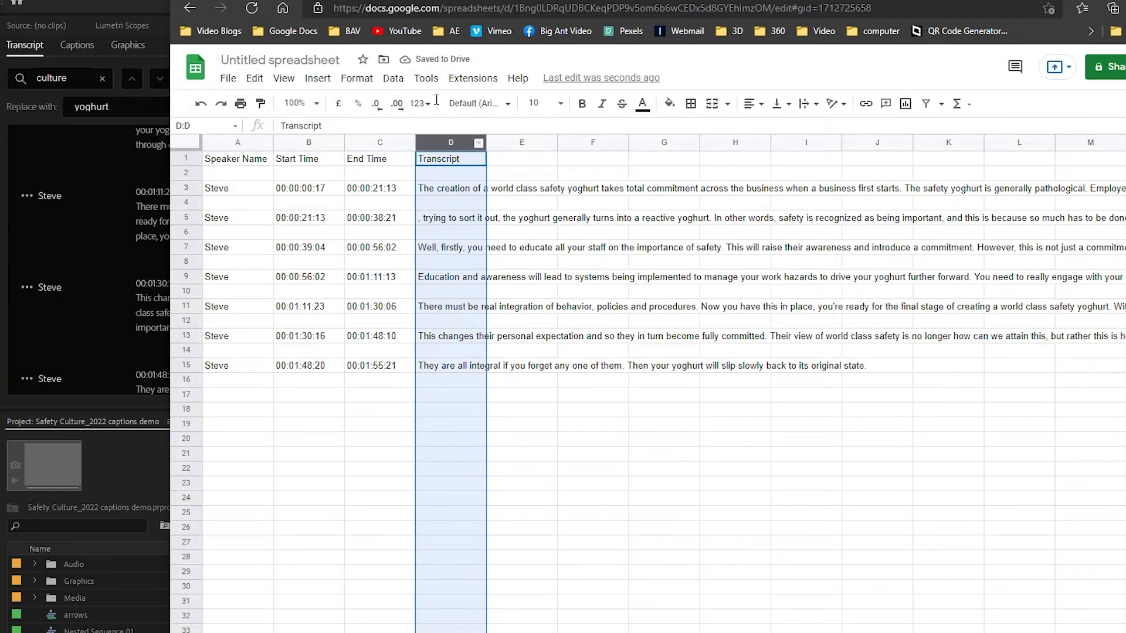
left_click(357, 78)
mouse_move(448, 206)
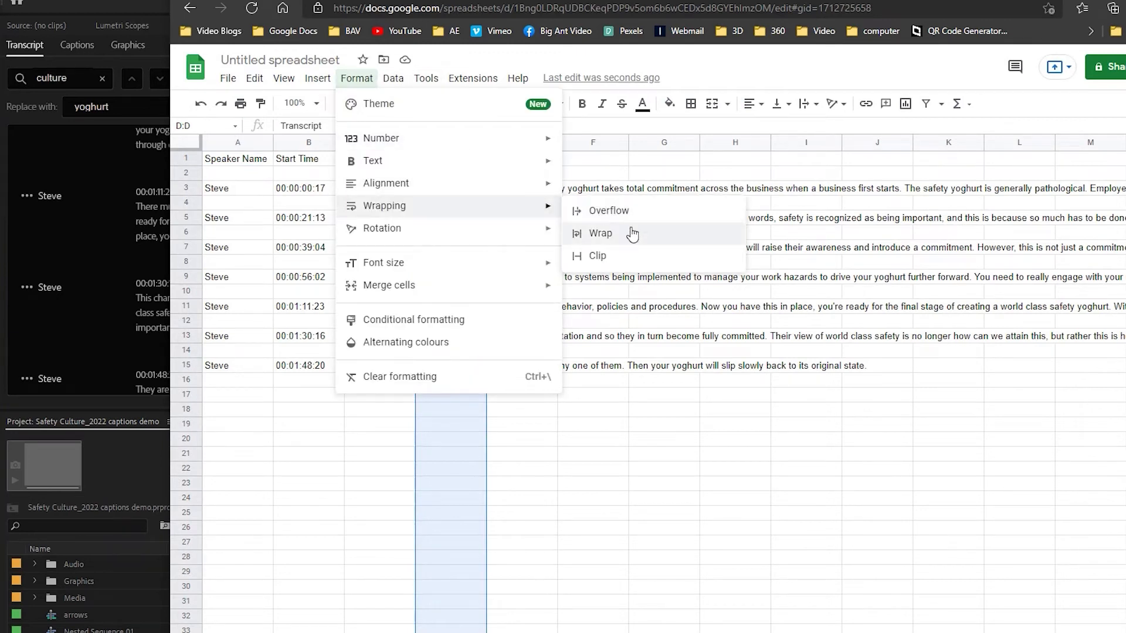
left_click(607, 232)
left_click_drag(485, 142, 752, 154)
left_click(940, 413)
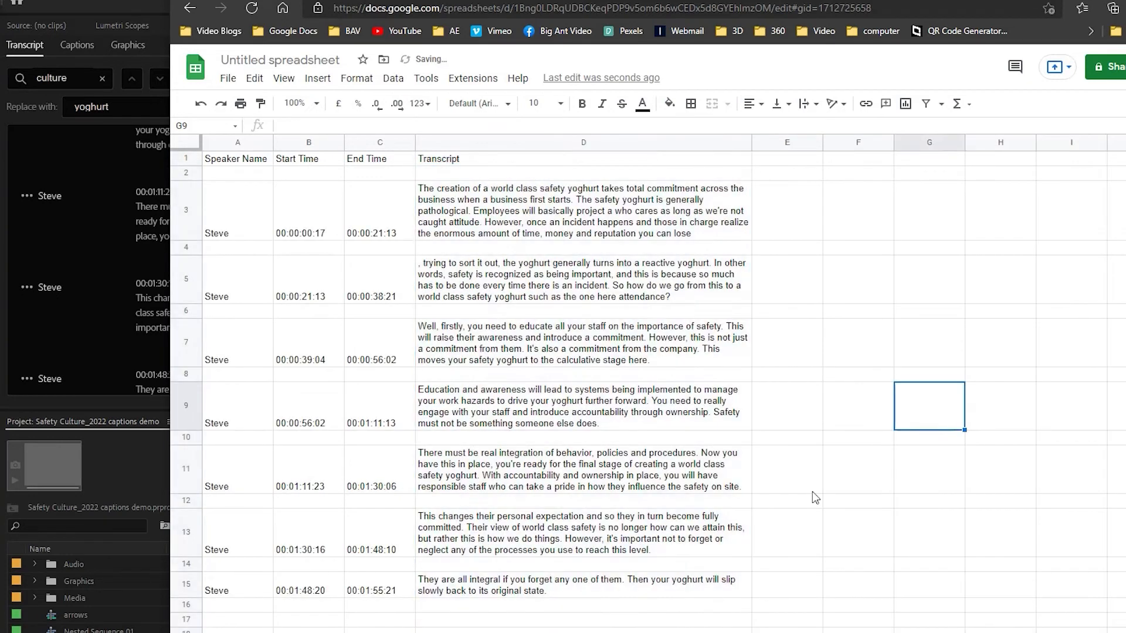
Back in Premiere Pro, create captions from the sequence transcript with the Subtitle default preset, 42 characters maximum, 3 seconds minimum and double lines.
left_click(541, 78)
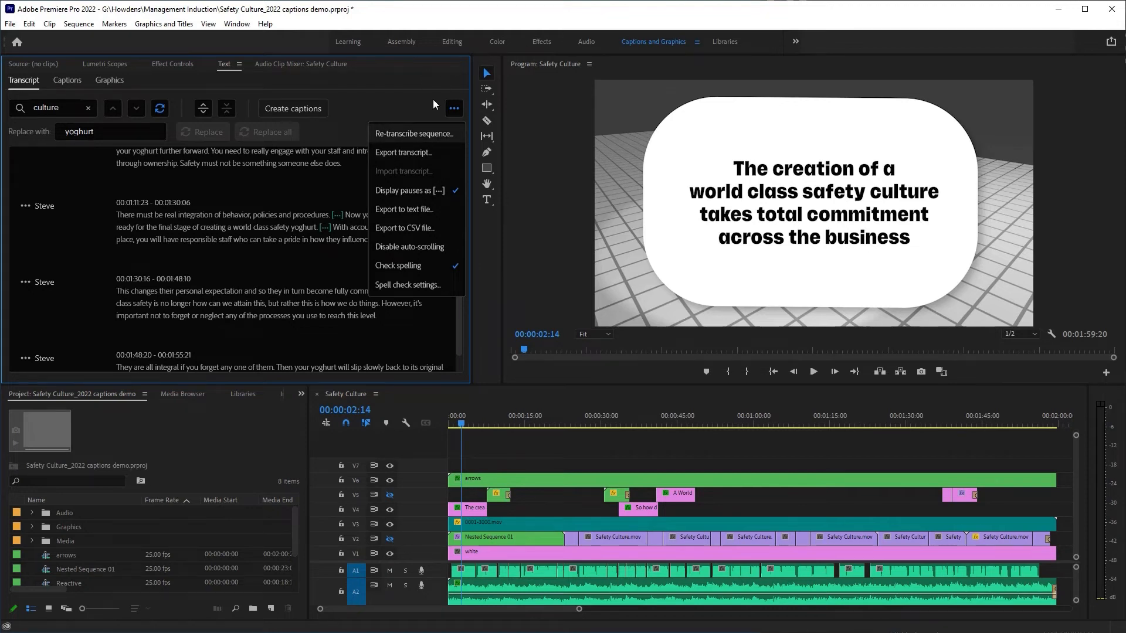
left_click(454, 107)
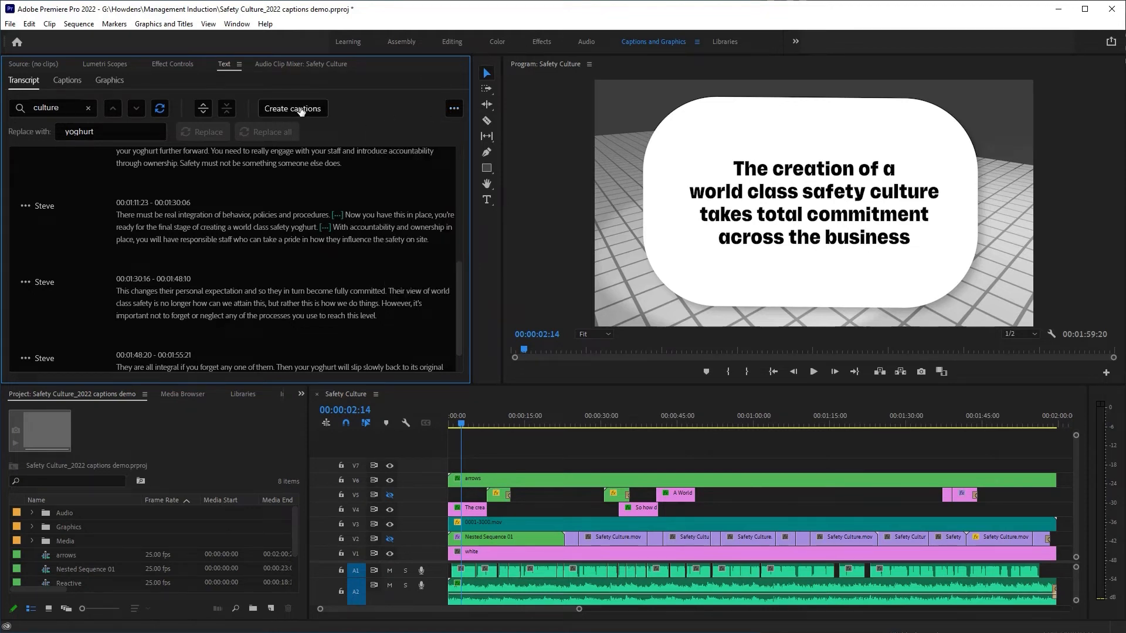
left_click(301, 109)
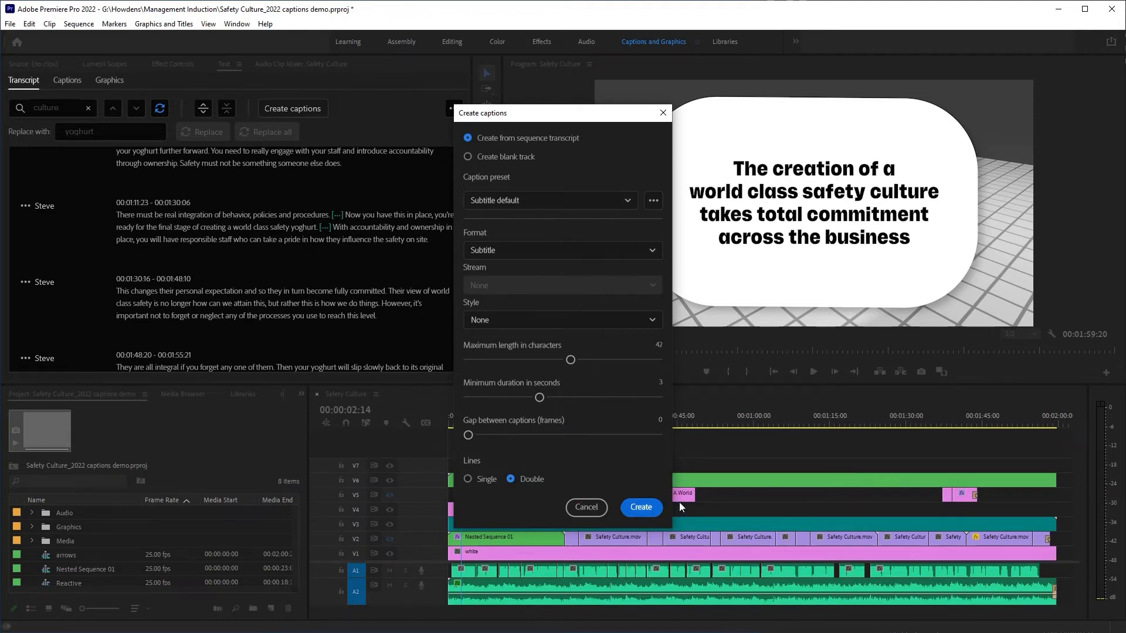
left_click(640, 508)
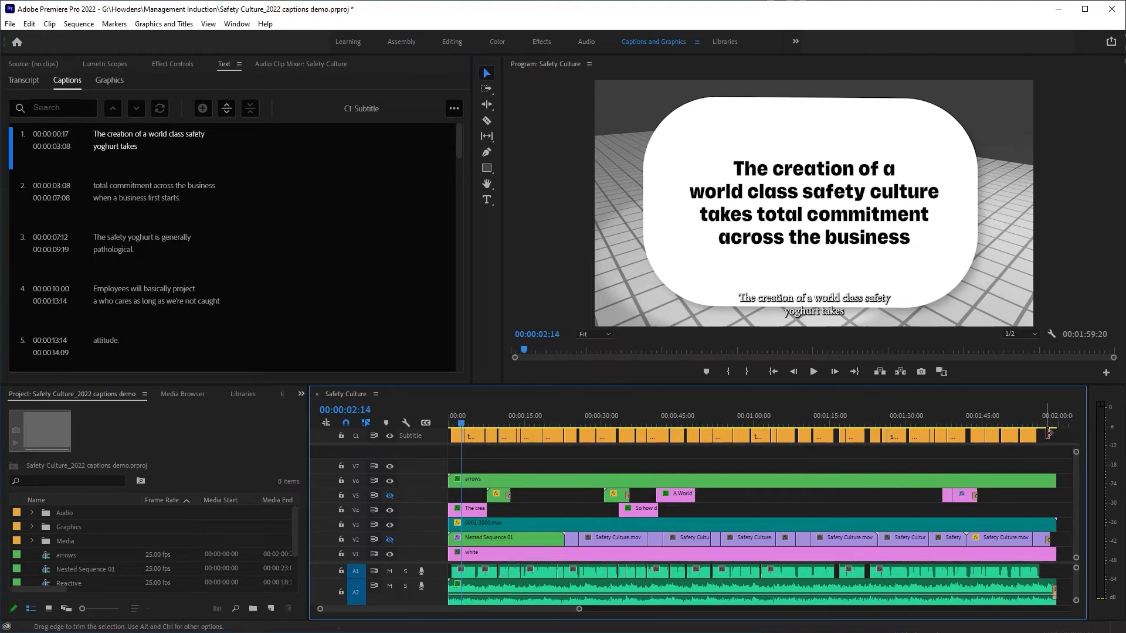
Select all the captions on the subtitle track and open the Essential Graphics panel.
left_click_drag(1051, 437, 421, 434)
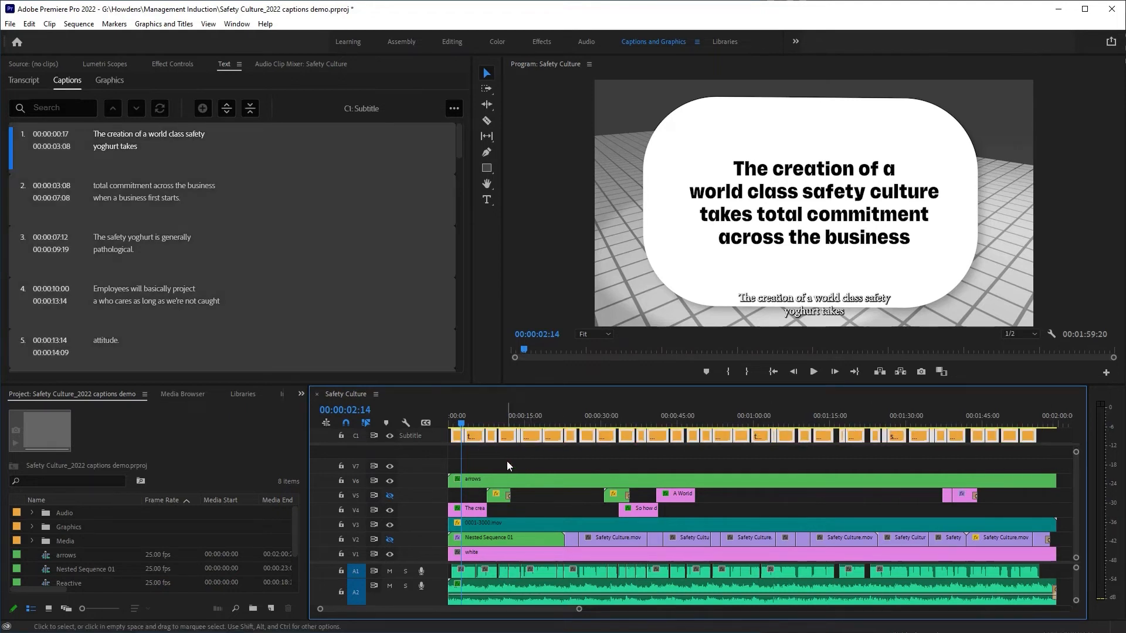
left_click(237, 24)
left_click(319, 228)
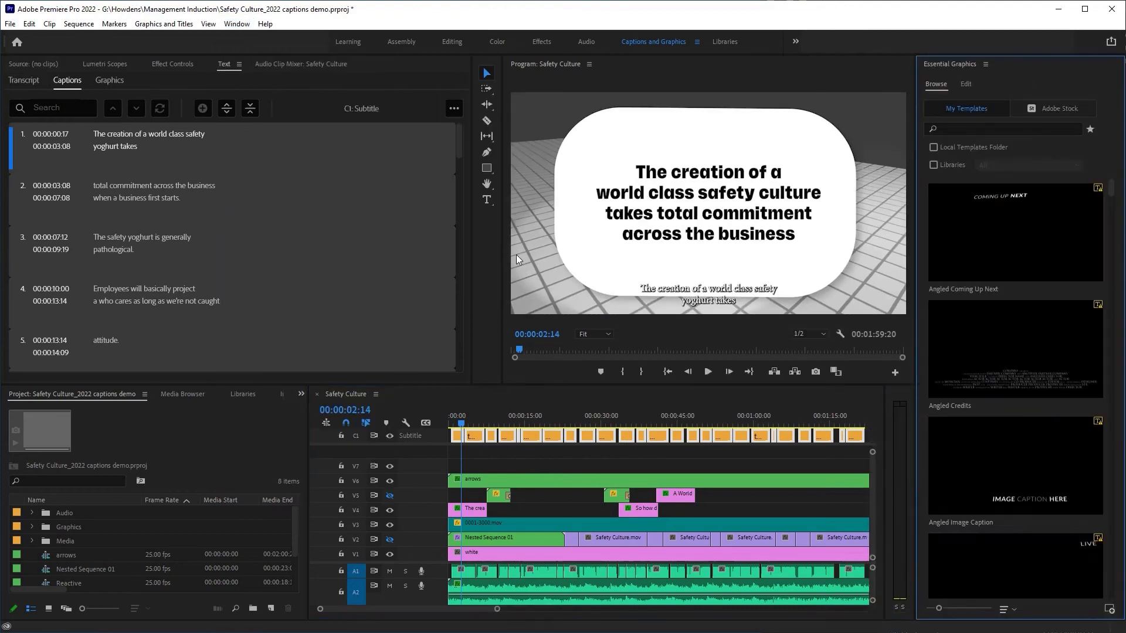
Show the editing properties of the selected captions and change their font to Open Sans.
left_click(967, 86)
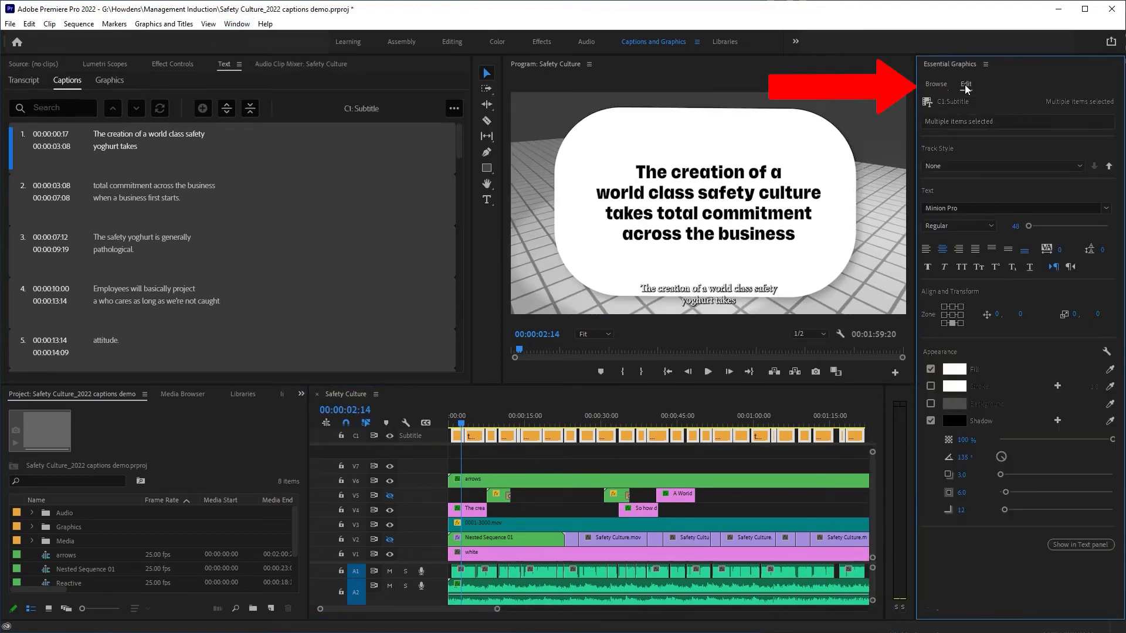
left_click(1047, 165)
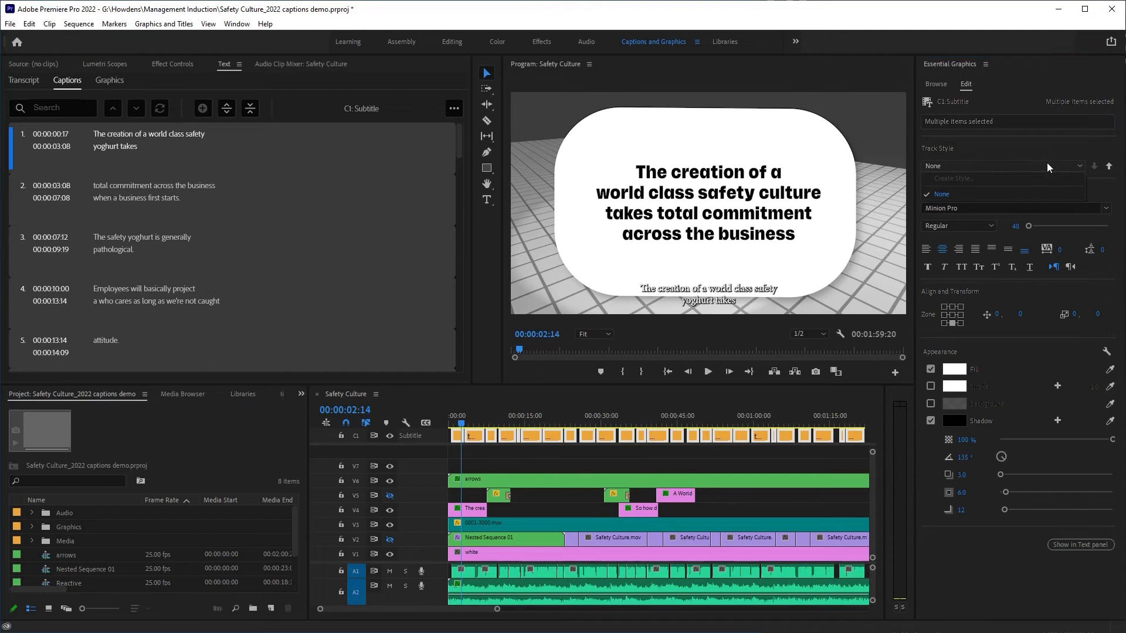
left_click(1055, 139)
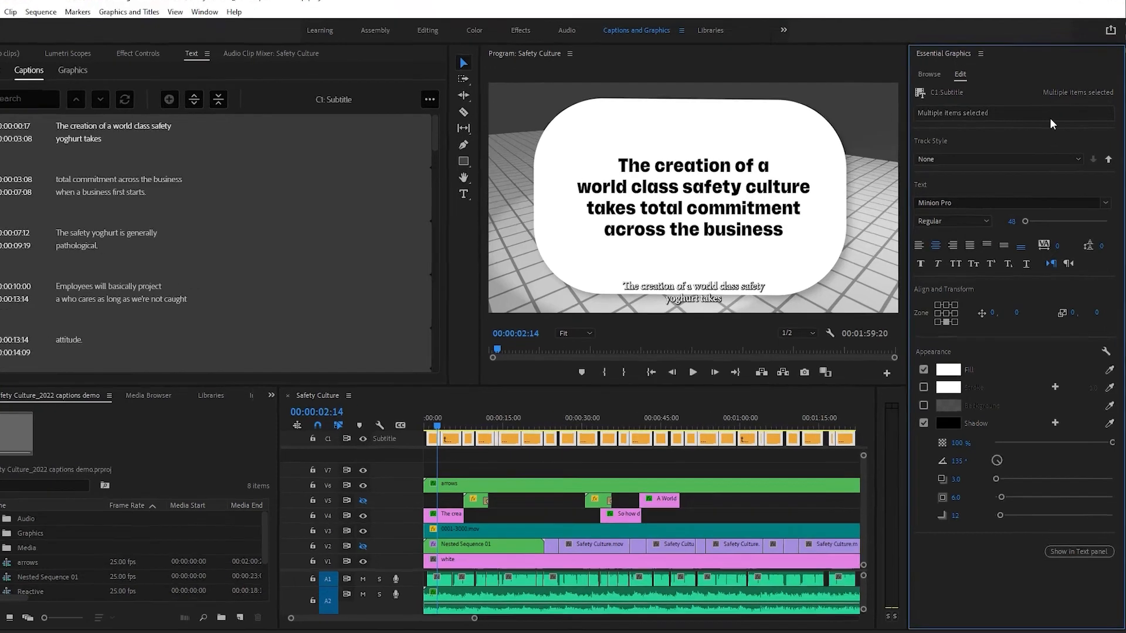
left_click(1102, 179)
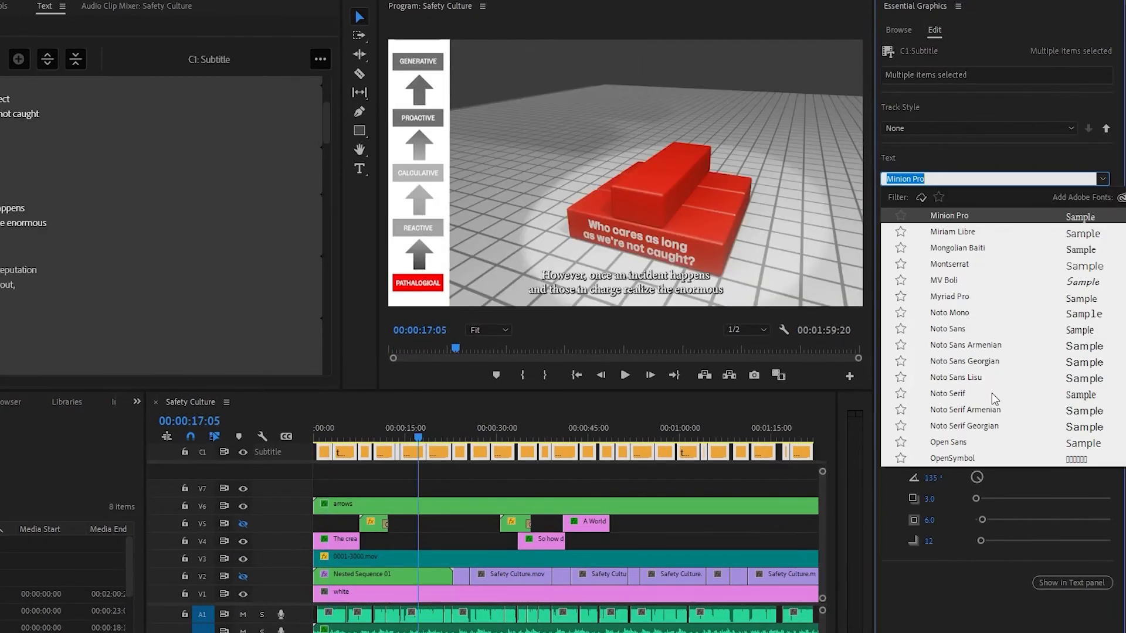
left_click(975, 438)
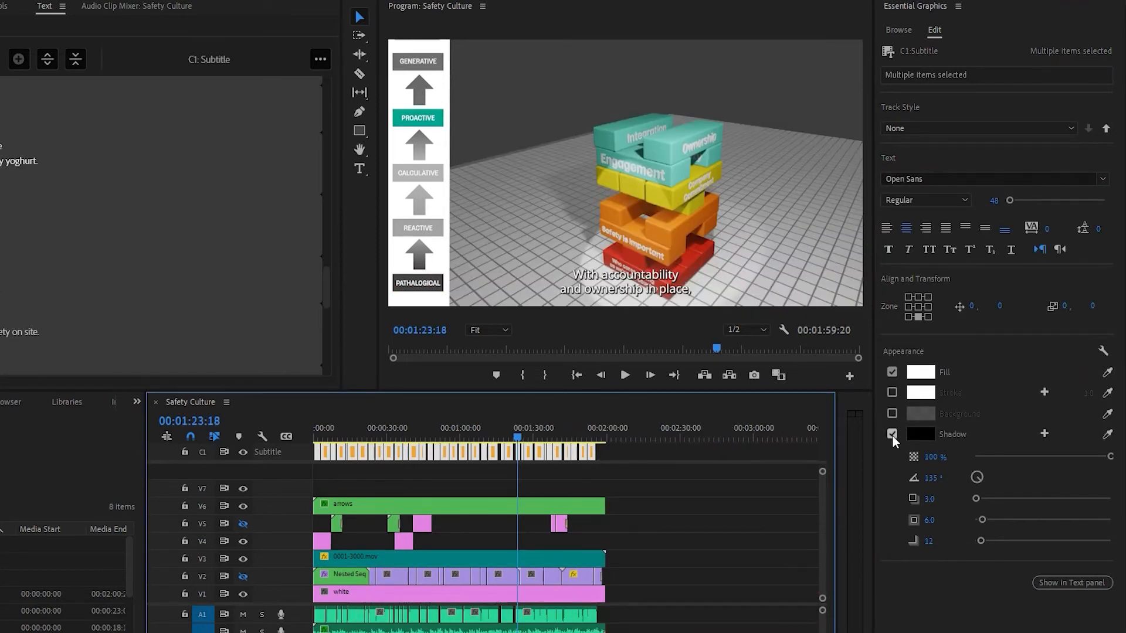
Replace the captions' shadow with a background, setting its size to about 25.8 and its corner radius to about 28.
left_click(892, 435)
left_click(892, 413)
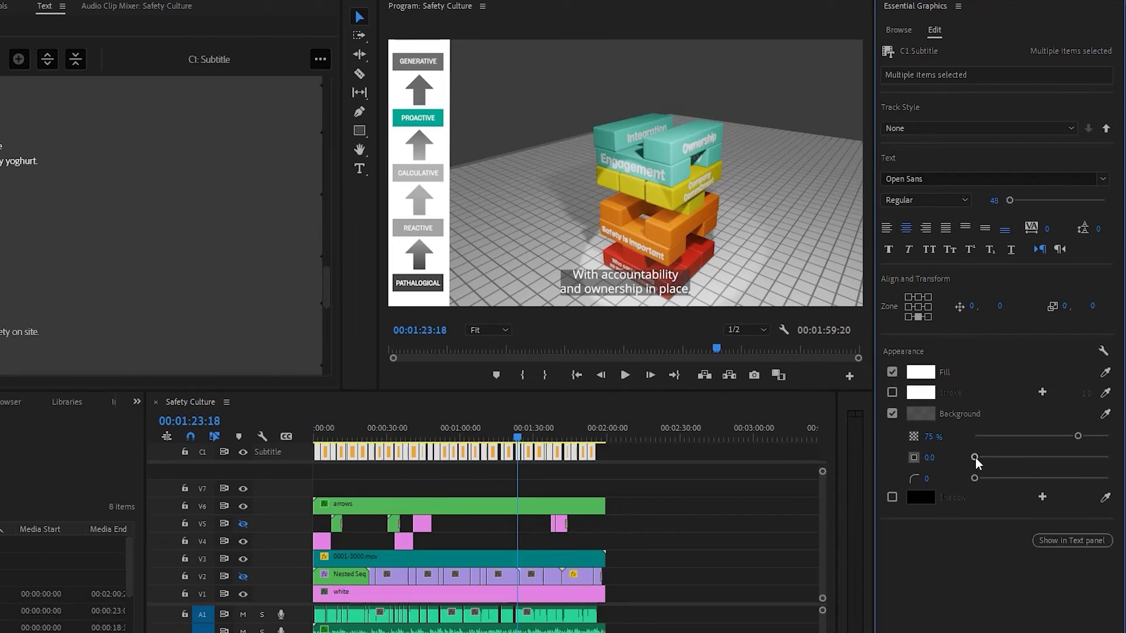
left_click_drag(976, 459, 1010, 460)
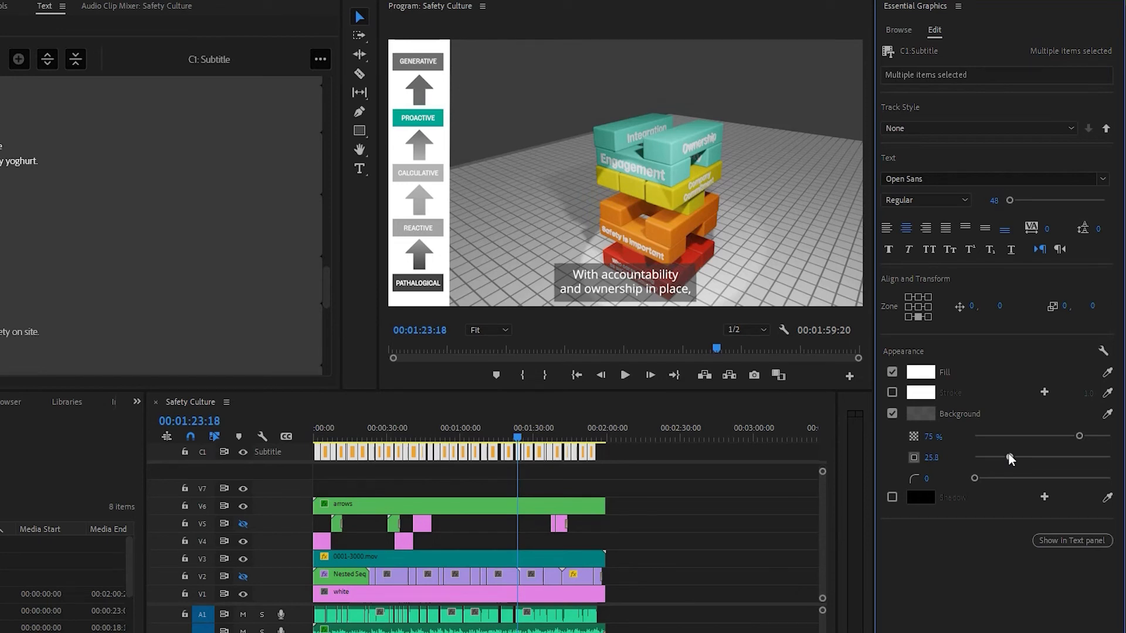
left_click_drag(974, 478, 980, 478)
left_click(1012, 479)
At 00:00:53:20, try the caption block in the centre zone and in the top-centre zone of the frame.
left_click(445, 437)
left_click(918, 307)
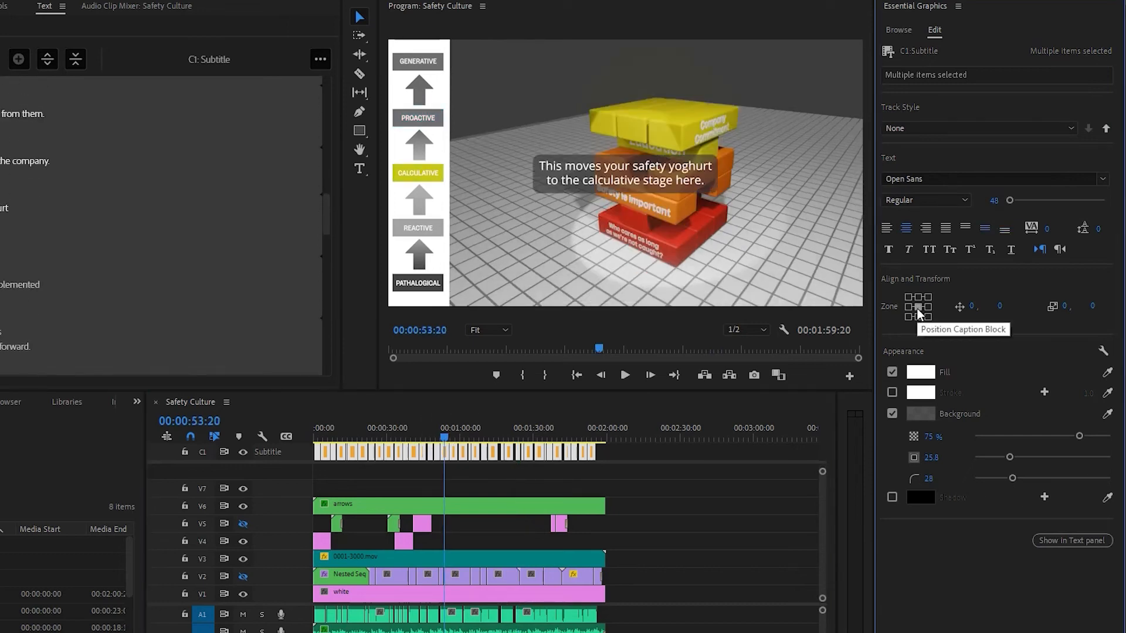
left_click(918, 297)
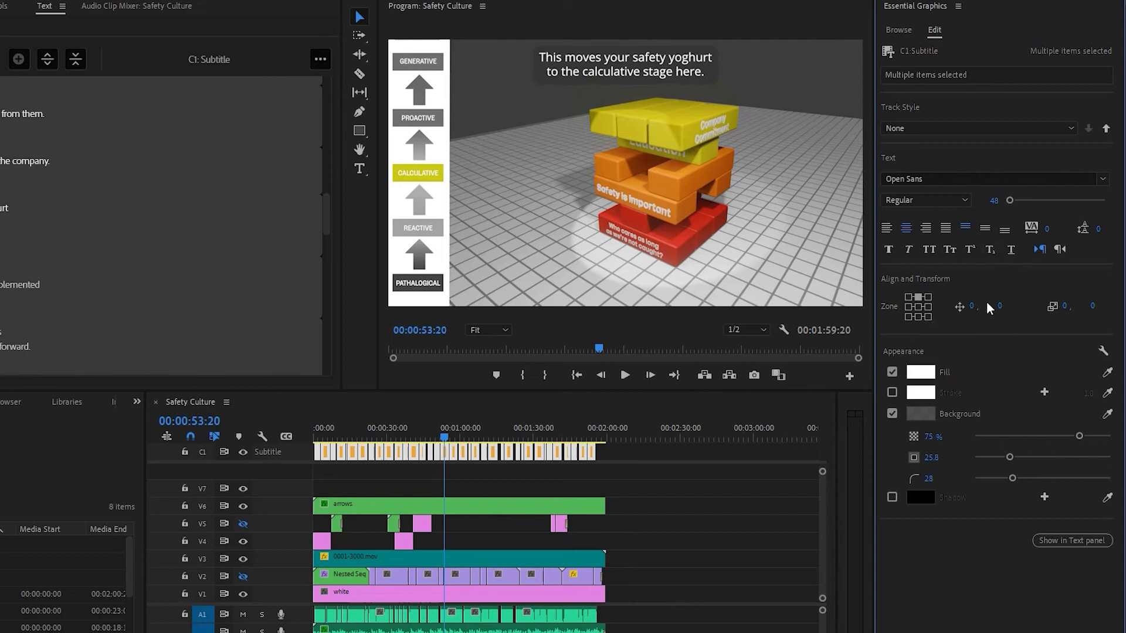
Try a horizontal caption offset of about -270 and a vertical offset, reset both to 0 and return the caption block to the bottom-centre zone.
left_click_drag(972, 307, 780, 318)
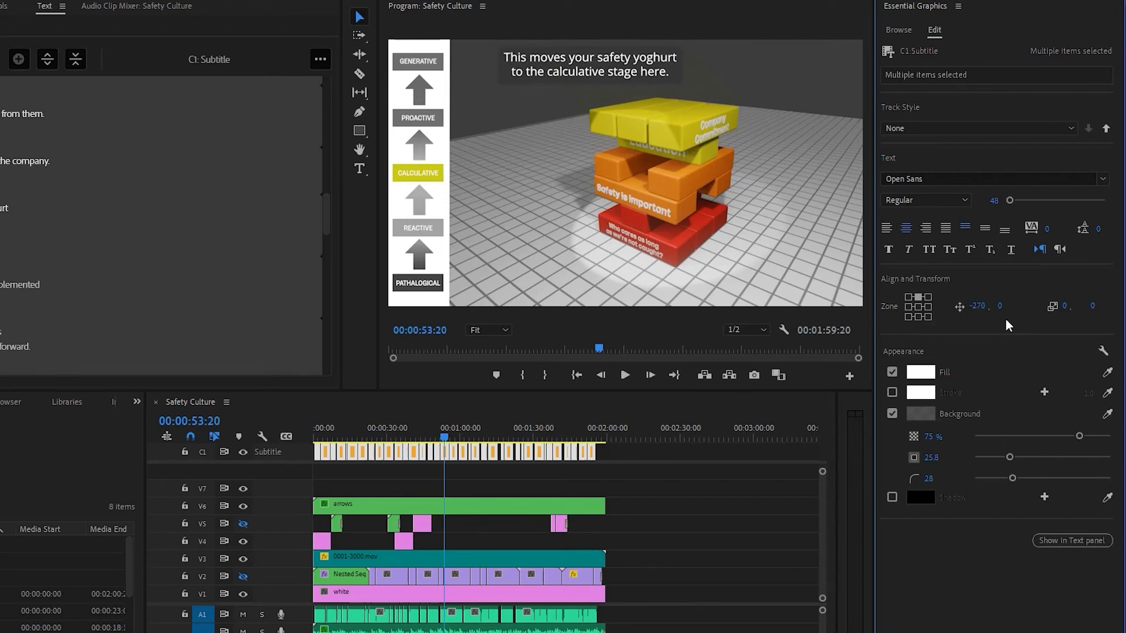
left_click_drag(1004, 306, 1059, 356)
key("ctrl+z")
left_click(981, 307)
type("0")
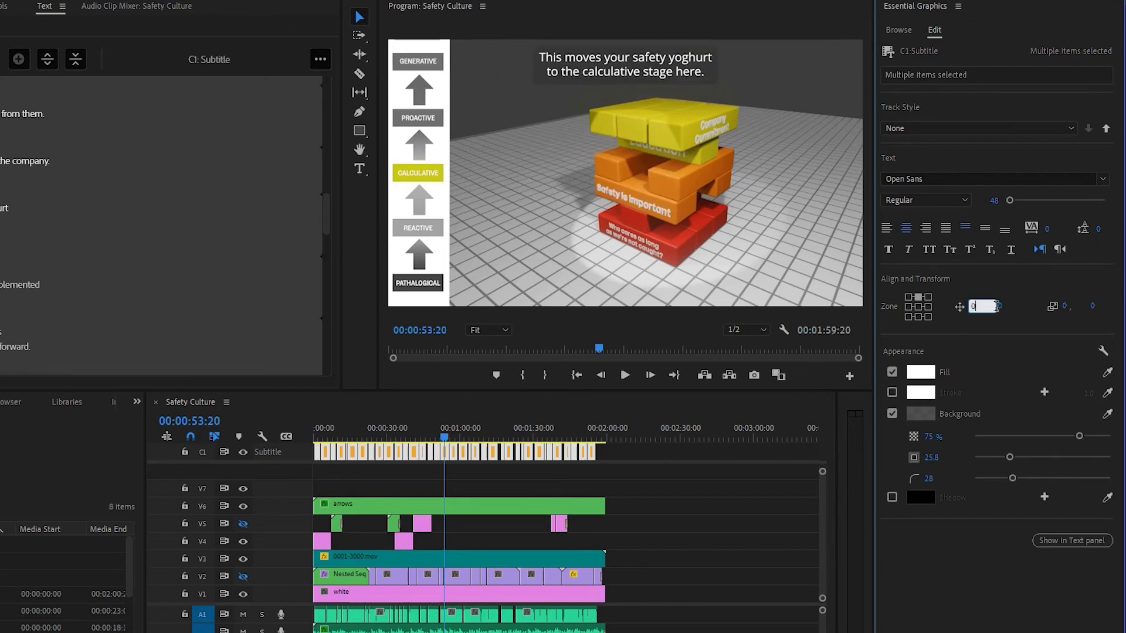
key("Return")
left_click(918, 317)
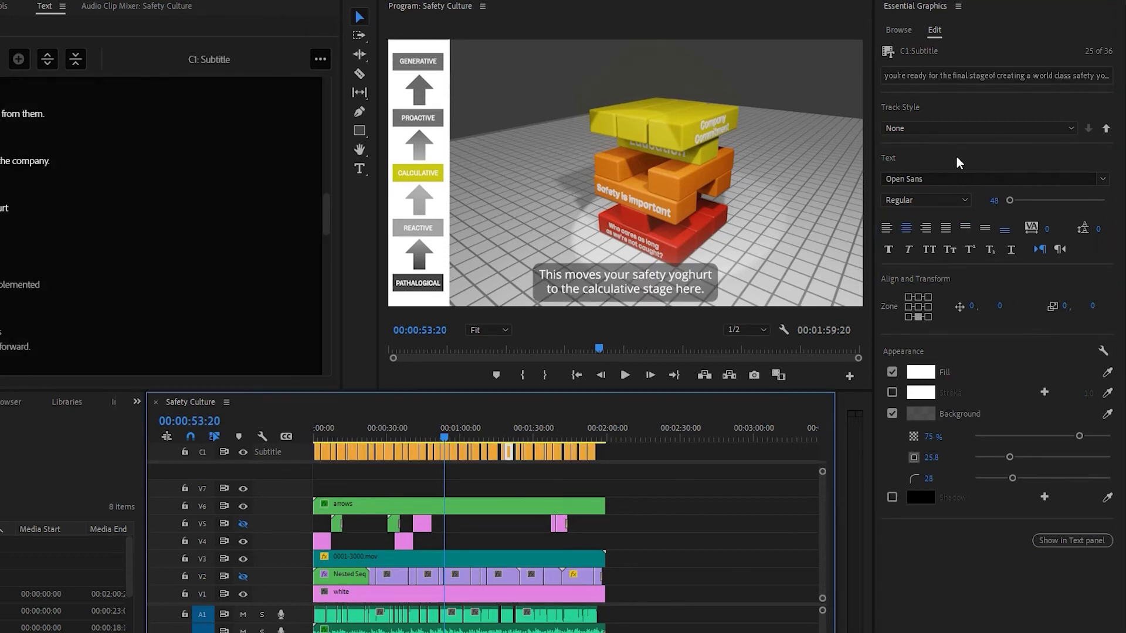
Save the caption formatting as a new track style named YouTube.
left_click(962, 128)
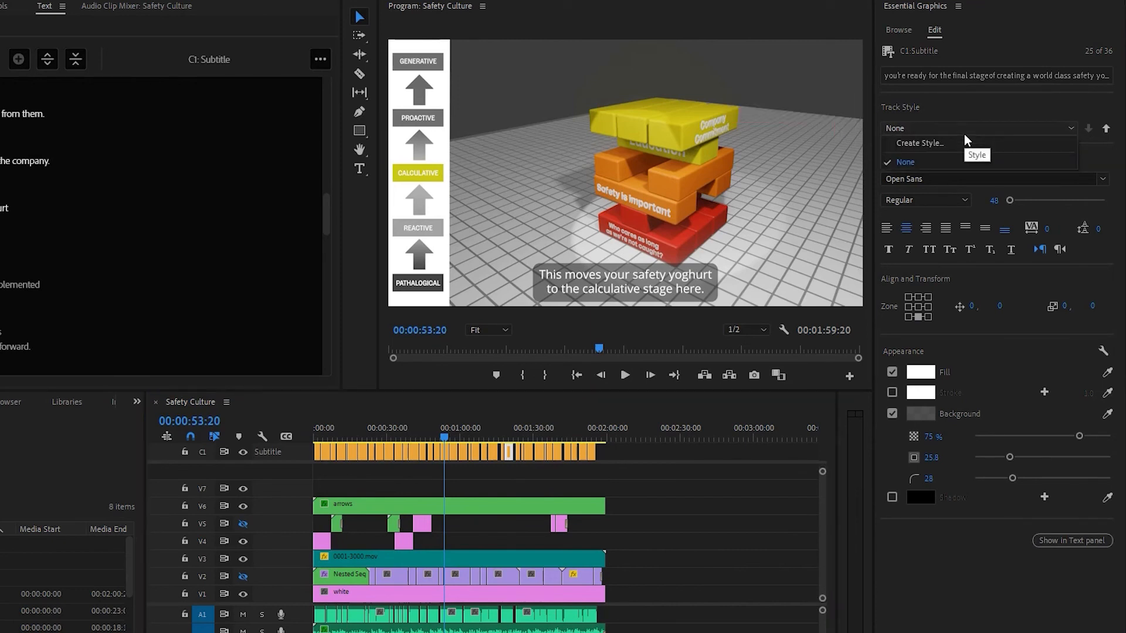
left_click(967, 142)
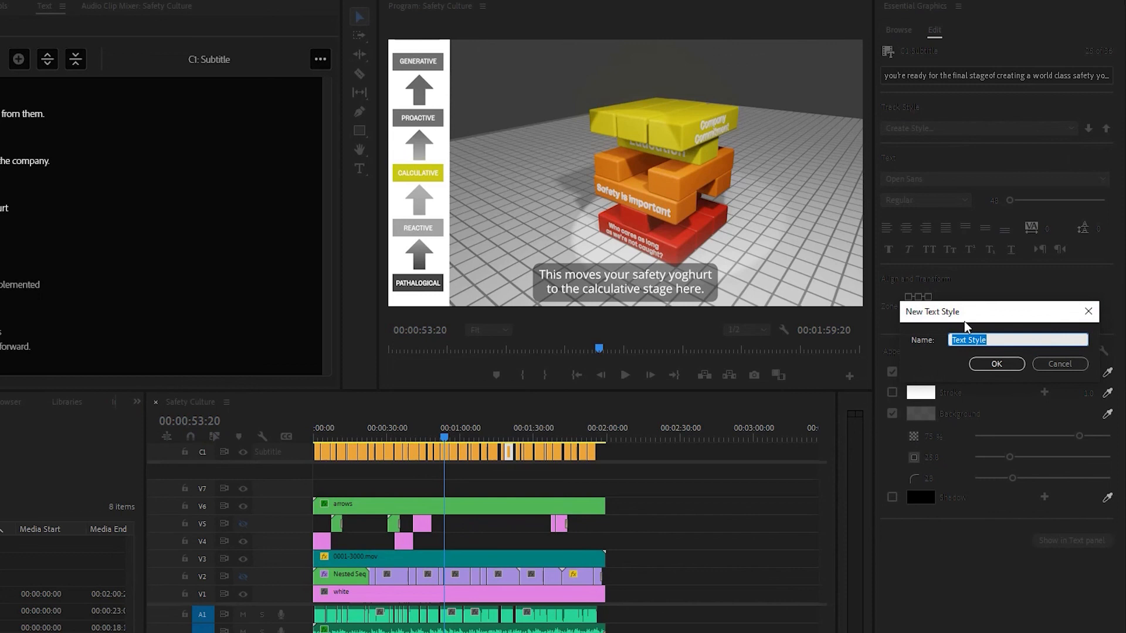
type("YouTube")
left_click(997, 365)
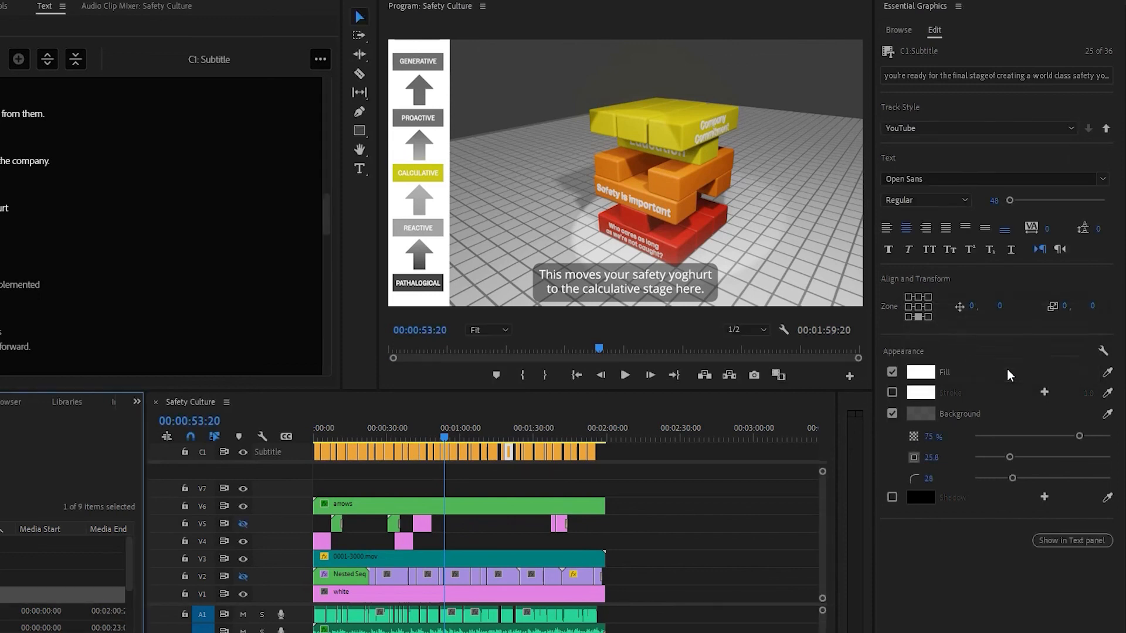
left_click(985, 129)
left_click(995, 626)
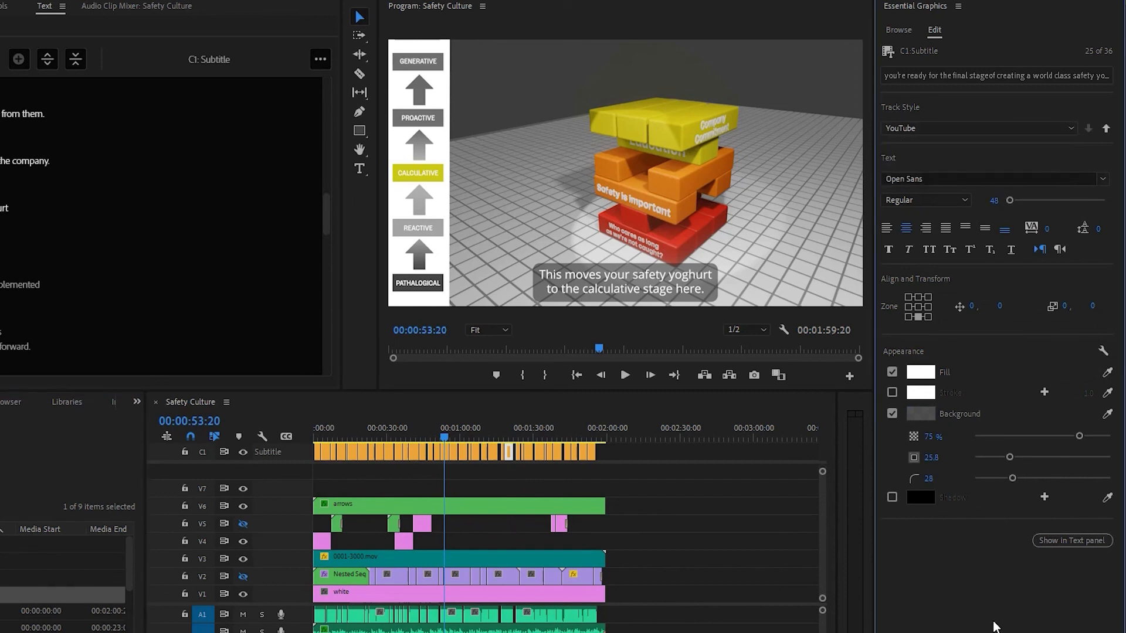